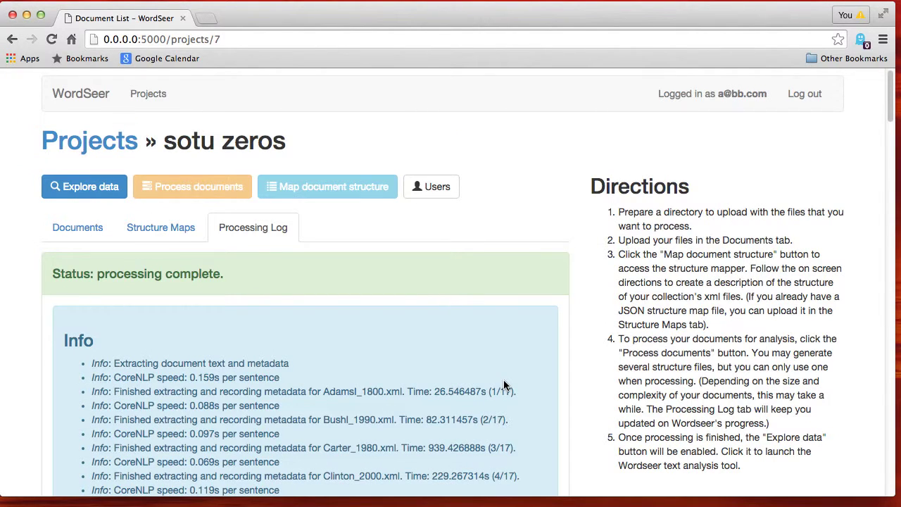
- Browse the list of document files in the sotu zeros collection
{"action": "left_click", "coordinate": [79, 229]}
{"action": "scroll", "coordinate": [331, 355], "scroll_direction": "down", "scroll_amount": 1}
{"action": "scroll", "coordinate": [332, 357], "scroll_direction": "down", "scroll_amount": 4}
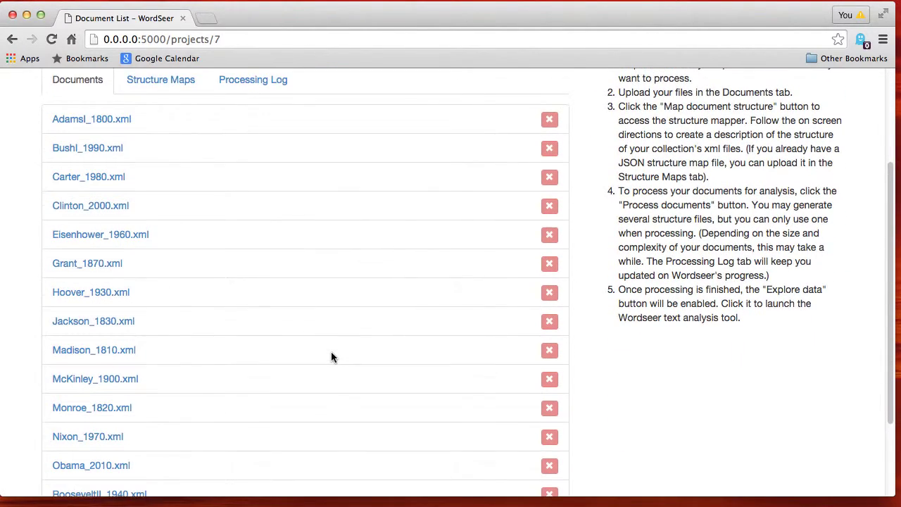
{"action": "scroll", "coordinate": [333, 357], "scroll_direction": "down", "scroll_amount": 4}
{"action": "scroll", "coordinate": [332, 357], "scroll_direction": "up", "scroll_amount": 7}
{"action": "scroll", "coordinate": [331, 356], "scroll_direction": "up", "scroll_amount": 2}
- Return to the processing log and scroll through it
{"action": "left_click", "coordinate": [265, 226]}
{"action": "scroll", "coordinate": [302, 310], "scroll_direction": "down", "scroll_amount": 4}
{"action": "scroll", "coordinate": [302, 311], "scroll_direction": "down", "scroll_amount": 20}
{"action": "scroll", "coordinate": [302, 312], "scroll_direction": "down", "scroll_amount": 20}
{"action": "scroll", "coordinate": [302, 312], "scroll_direction": "down", "scroll_amount": 20}
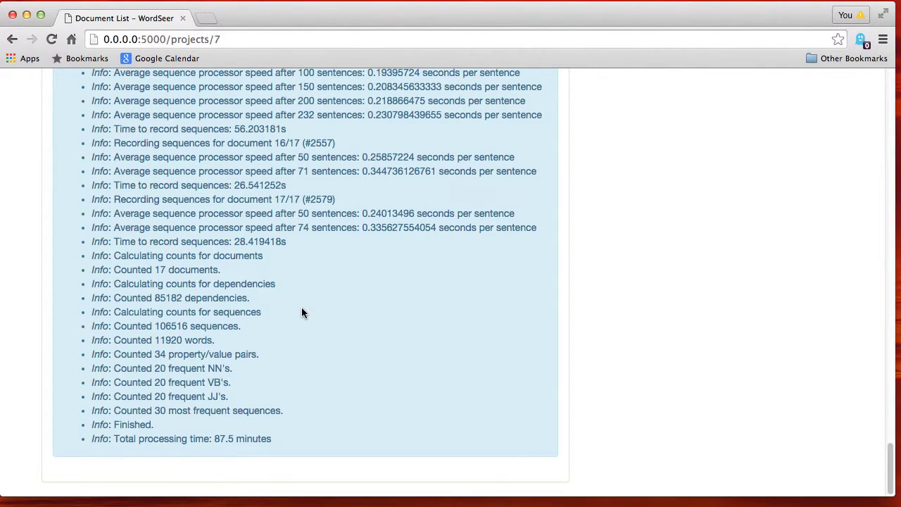
{"action": "scroll", "coordinate": [302, 311], "scroll_direction": "up", "scroll_amount": 20}
{"action": "scroll", "coordinate": [302, 312], "scroll_direction": "up", "scroll_amount": 15}
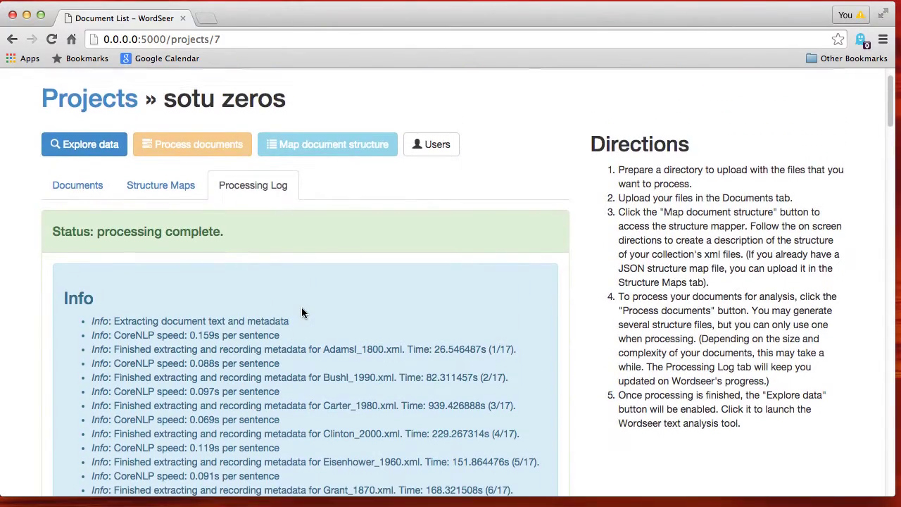
- Open the sotu zeros overview and list sentences for the adjective 'great (201)'
{"action": "left_click", "coordinate": [68, 163]}
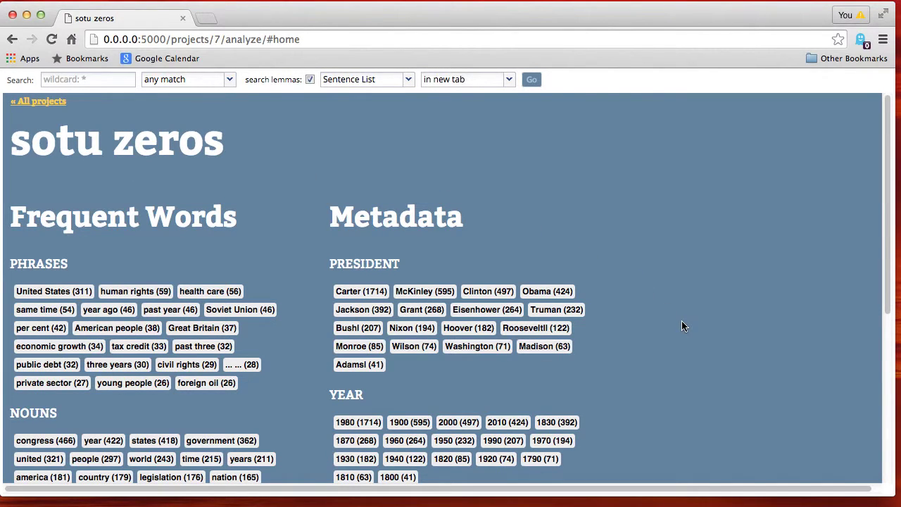
{"action": "scroll", "coordinate": [681, 321], "scroll_direction": "down", "scroll_amount": 3}
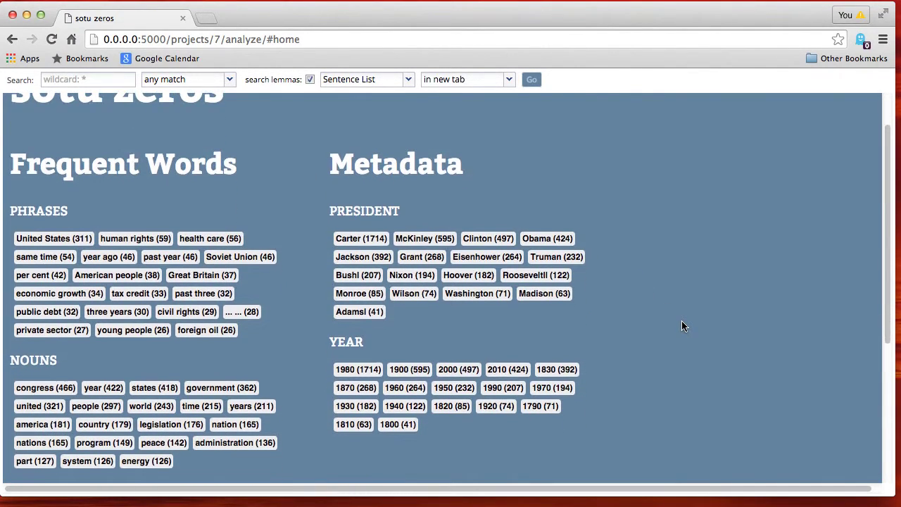
{"action": "scroll", "coordinate": [681, 326], "scroll_direction": "down", "scroll_amount": 2}
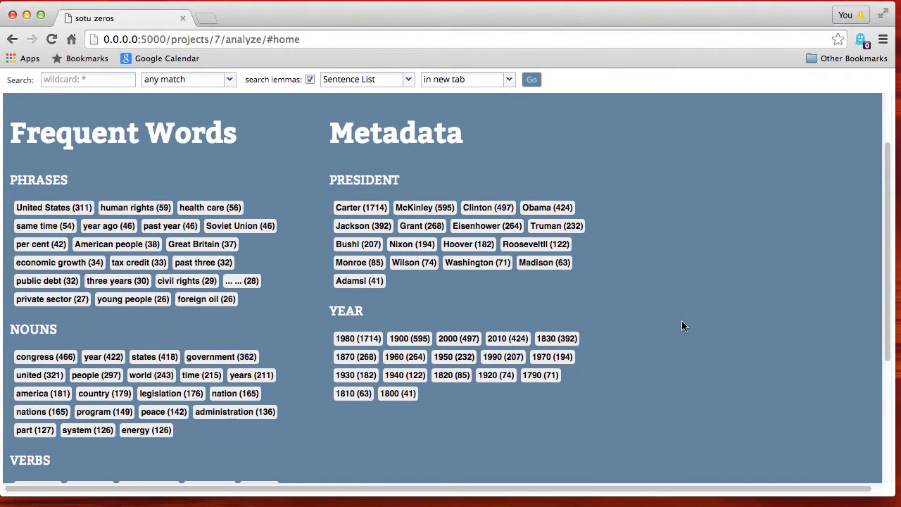
{"action": "scroll", "coordinate": [682, 326], "scroll_direction": "down", "scroll_amount": 3}
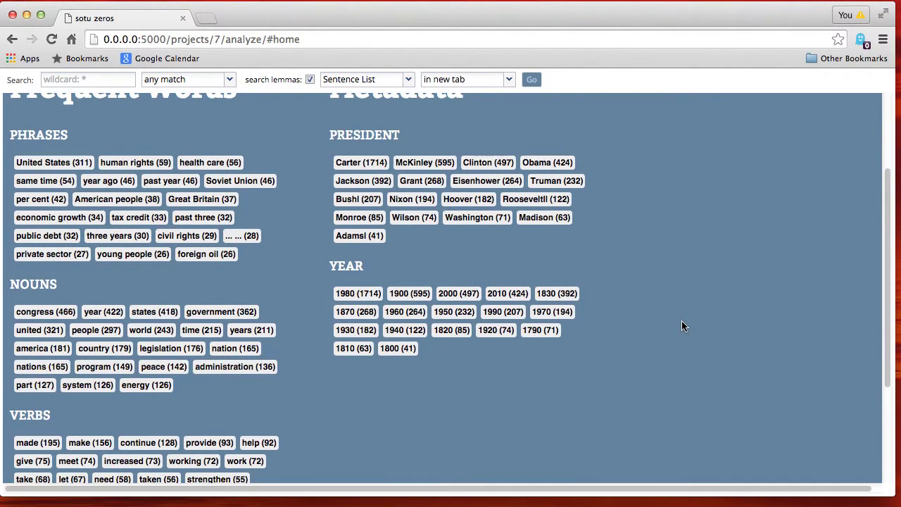
{"action": "scroll", "coordinate": [682, 326], "scroll_direction": "down", "scroll_amount": 3}
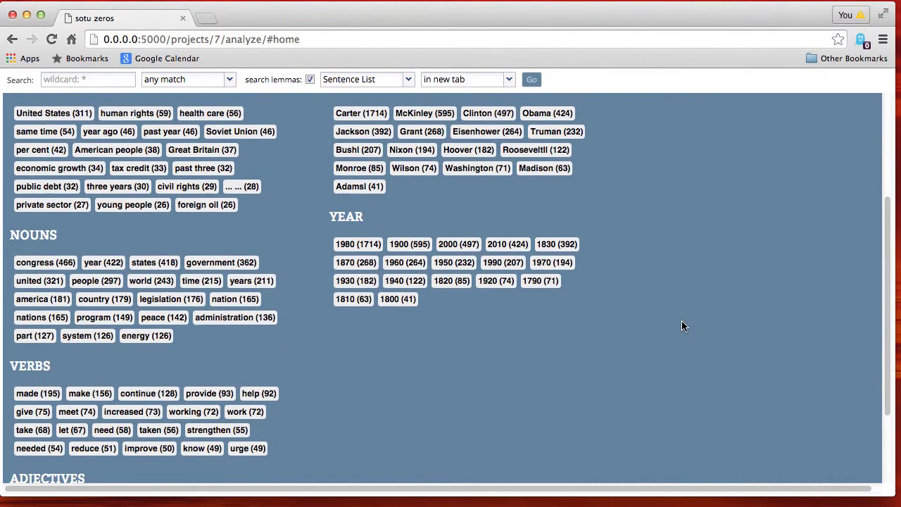
{"action": "scroll", "coordinate": [682, 326], "scroll_direction": "down", "scroll_amount": 3}
{"action": "scroll", "coordinate": [682, 322], "scroll_direction": "down", "scroll_amount": 5}
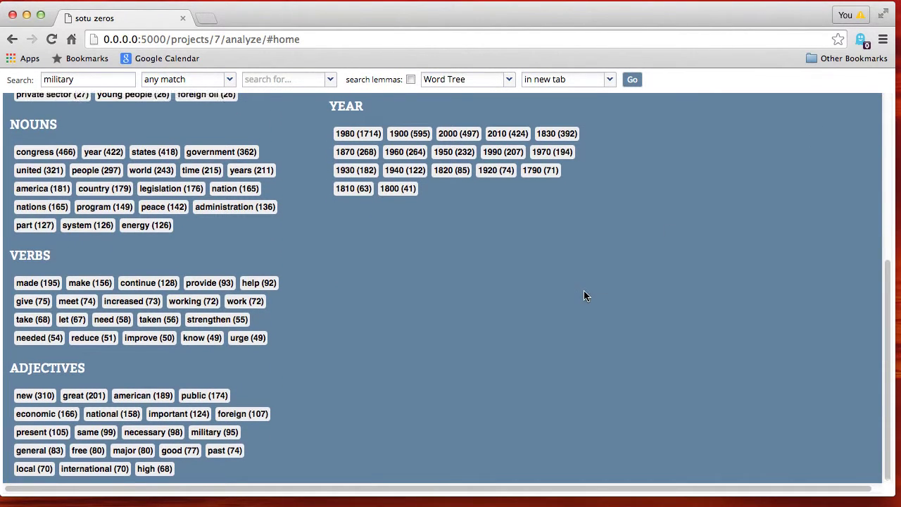
{"action": "scroll", "coordinate": [584, 295], "scroll_direction": "up", "scroll_amount": 2}
{"action": "scroll", "coordinate": [300, 286], "scroll_direction": "down", "scroll_amount": 2}
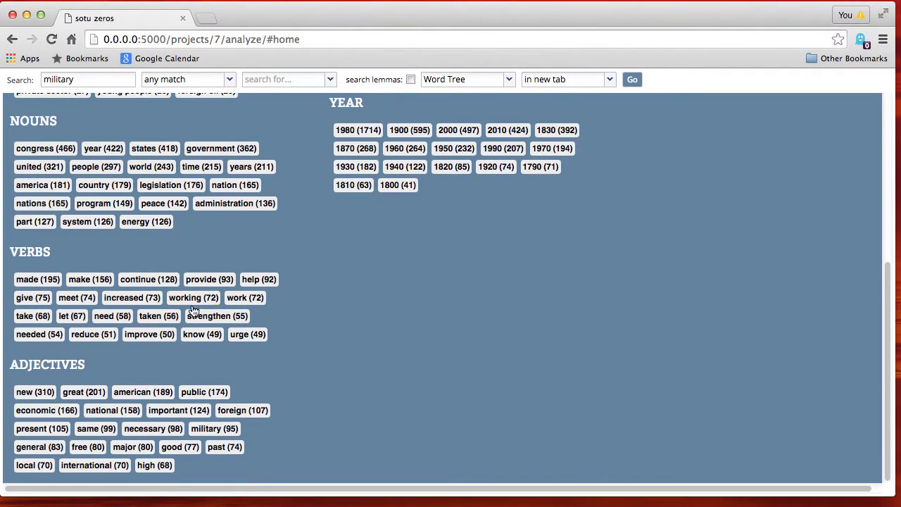
{"action": "left_click", "coordinate": [67, 396]}
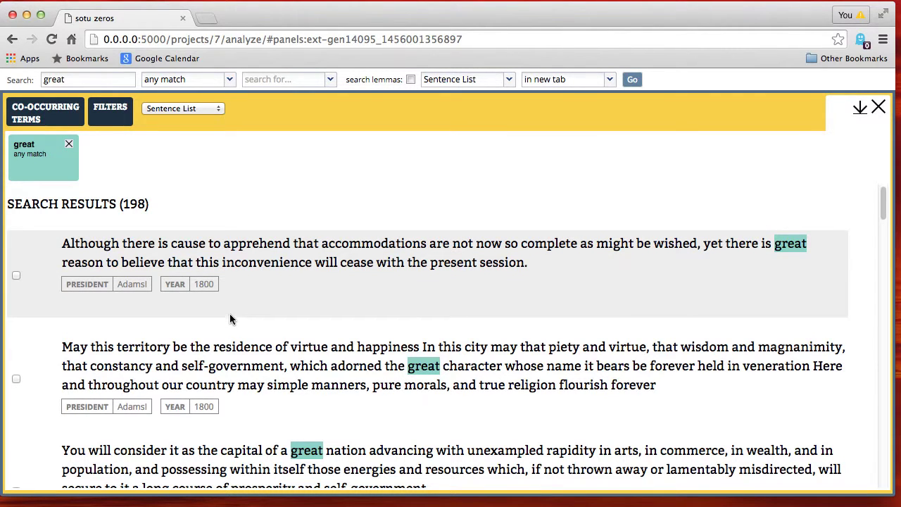
- Sort the 'great' sentences by year descending and review the 2010, 2000 and 1990 results
{"action": "left_click", "coordinate": [174, 289]}
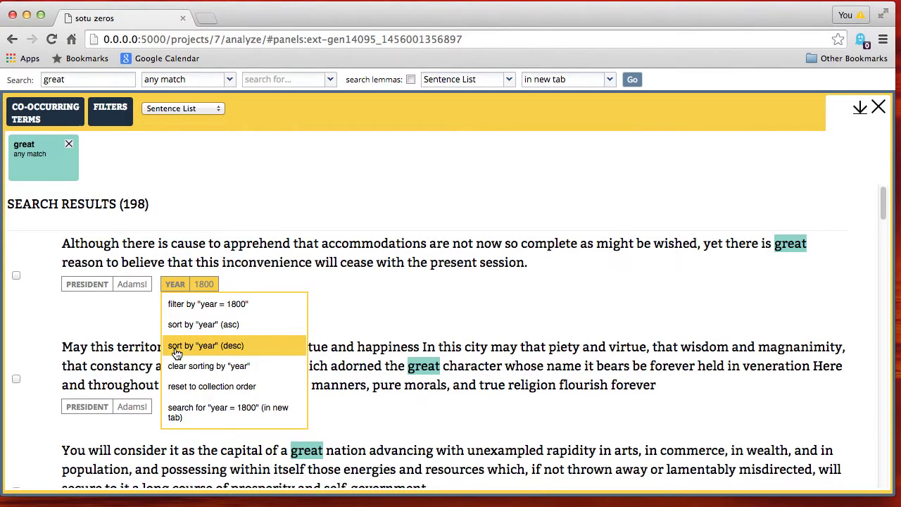
{"action": "left_click", "coordinate": [176, 345]}
{"action": "scroll", "coordinate": [376, 289], "scroll_direction": "down", "scroll_amount": 2}
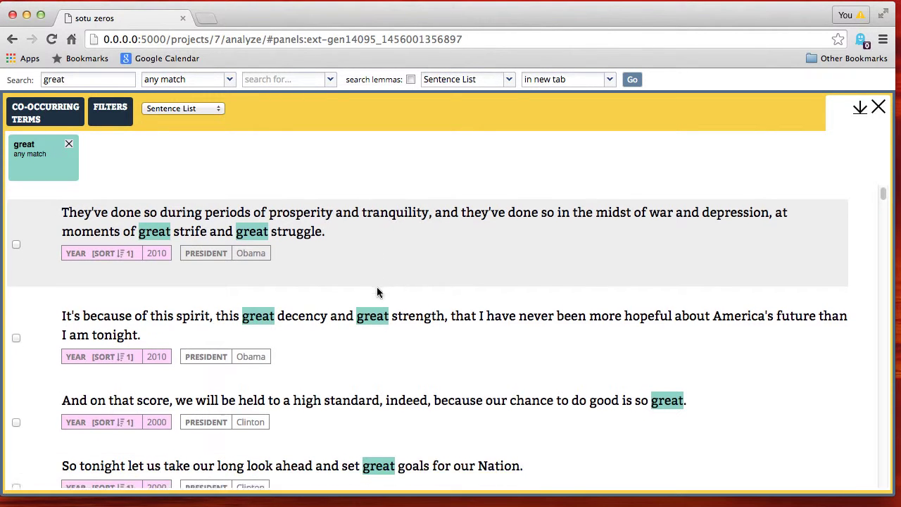
{"action": "scroll", "coordinate": [465, 380], "scroll_direction": "down", "scroll_amount": 5}
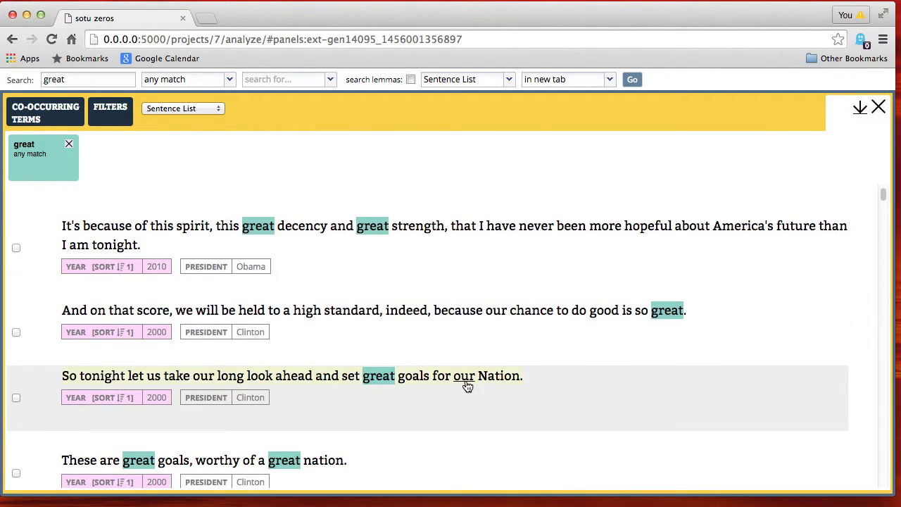
{"action": "scroll", "coordinate": [466, 386], "scroll_direction": "down", "scroll_amount": 10}
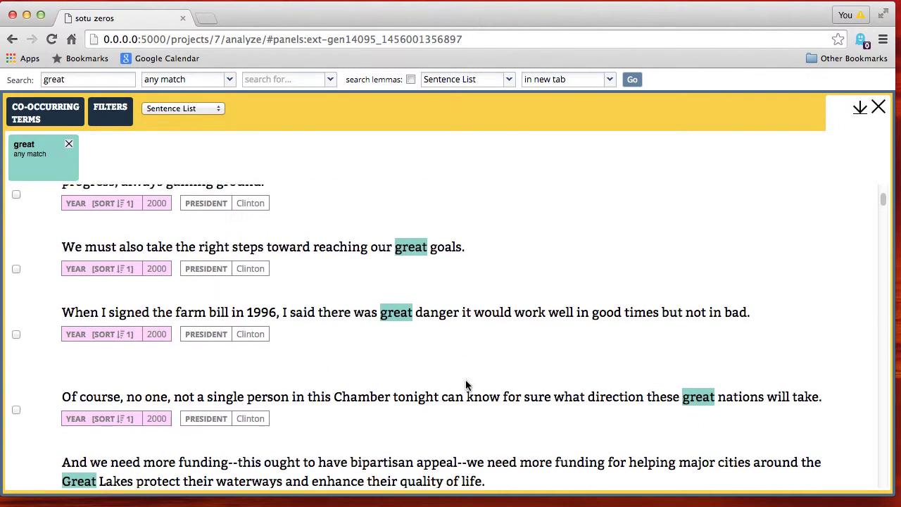
{"action": "scroll", "coordinate": [465, 386], "scroll_direction": "down", "scroll_amount": 3}
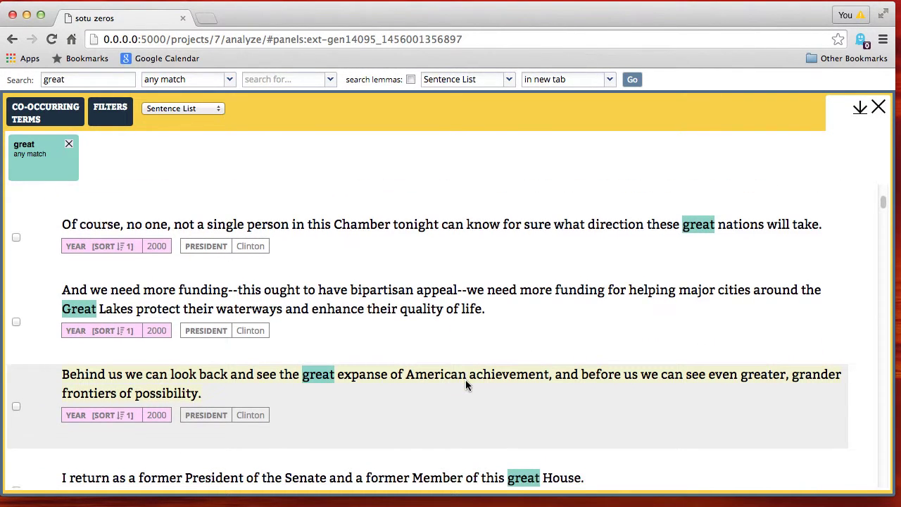
{"action": "scroll", "coordinate": [465, 383], "scroll_direction": "down", "scroll_amount": 3}
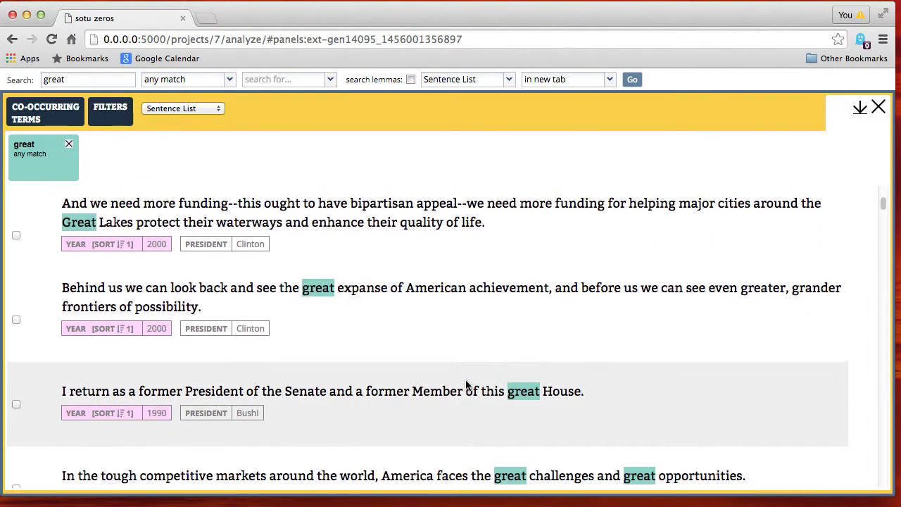
{"action": "scroll", "coordinate": [465, 385], "scroll_direction": "down", "scroll_amount": 2}
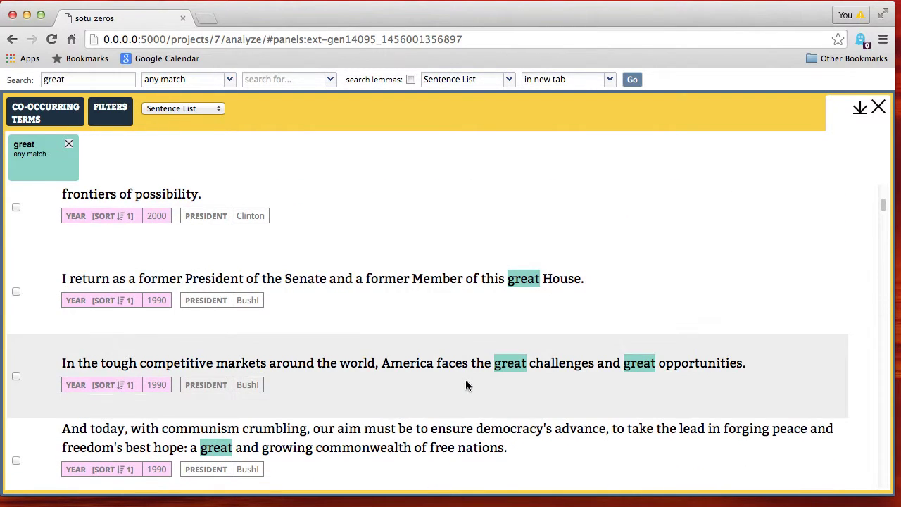
{"action": "left_click", "coordinate": [74, 124]}
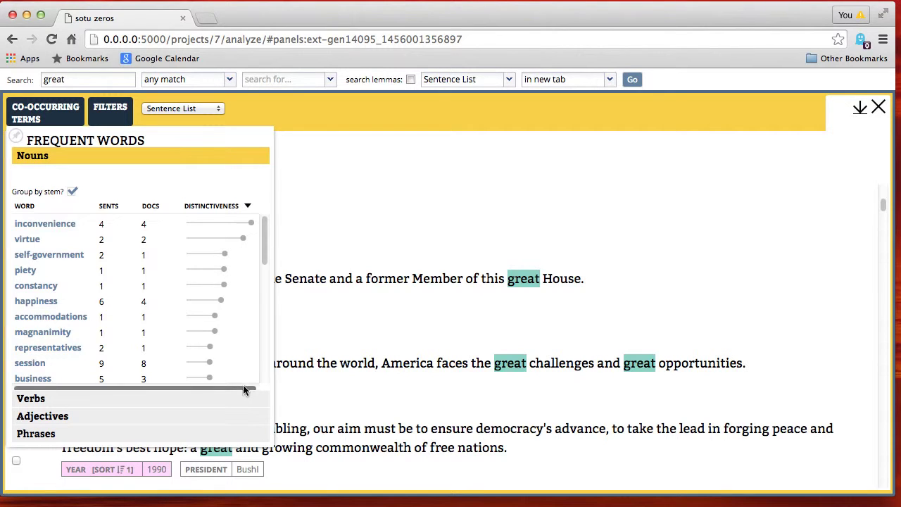
{"action": "left_click", "coordinate": [188, 399]}
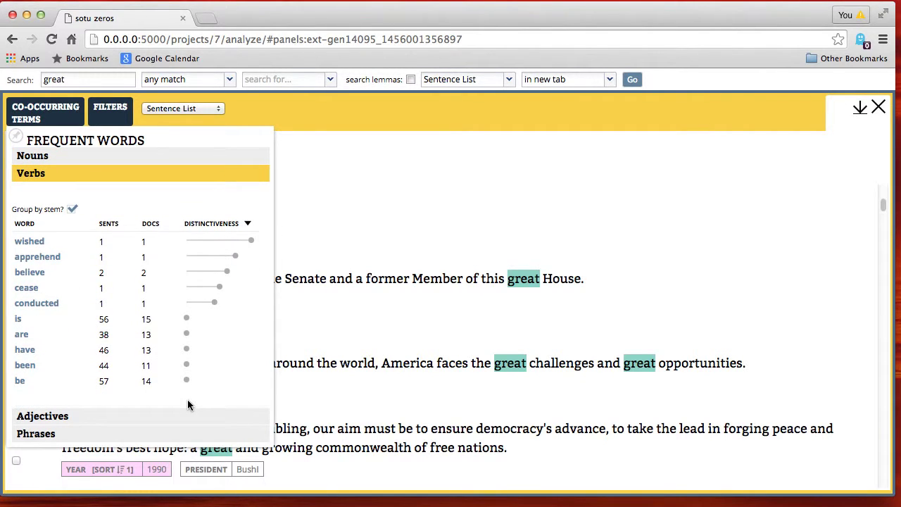
{"action": "left_click", "coordinate": [176, 417]}
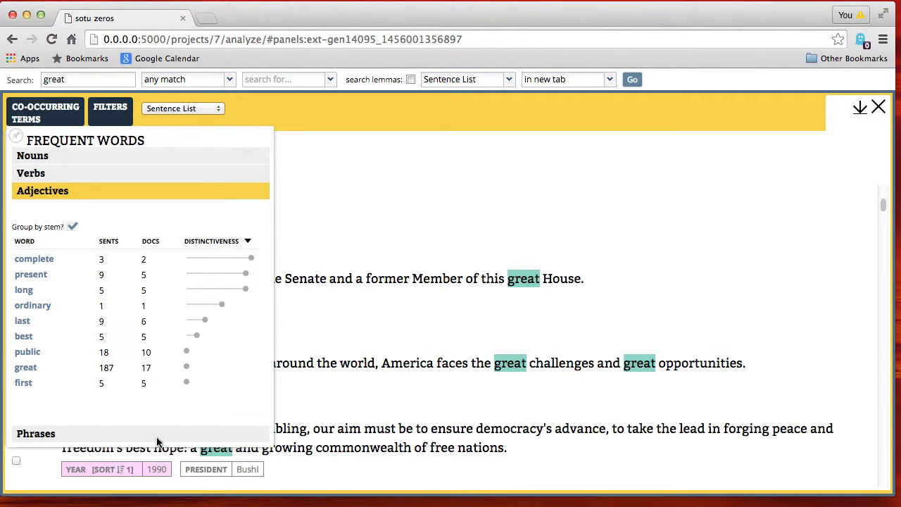
{"action": "left_click", "coordinate": [158, 433]}
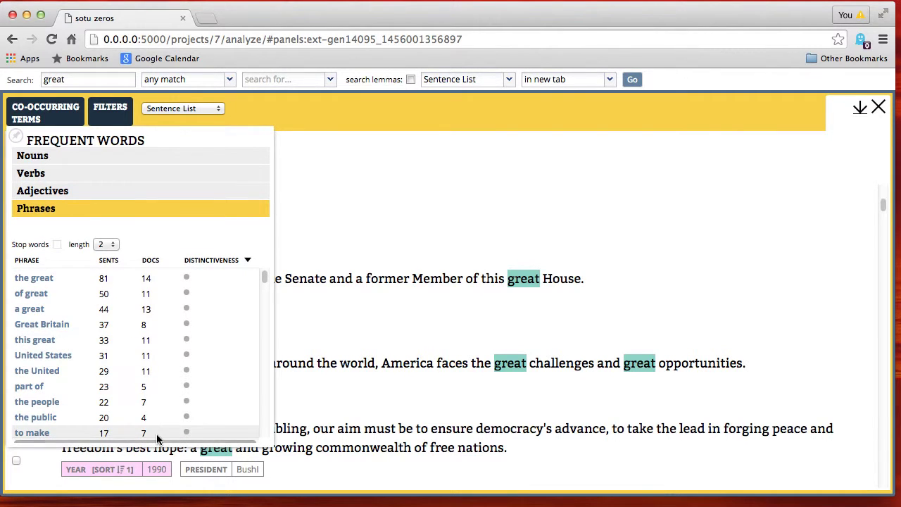
{"action": "left_click", "coordinate": [365, 421]}
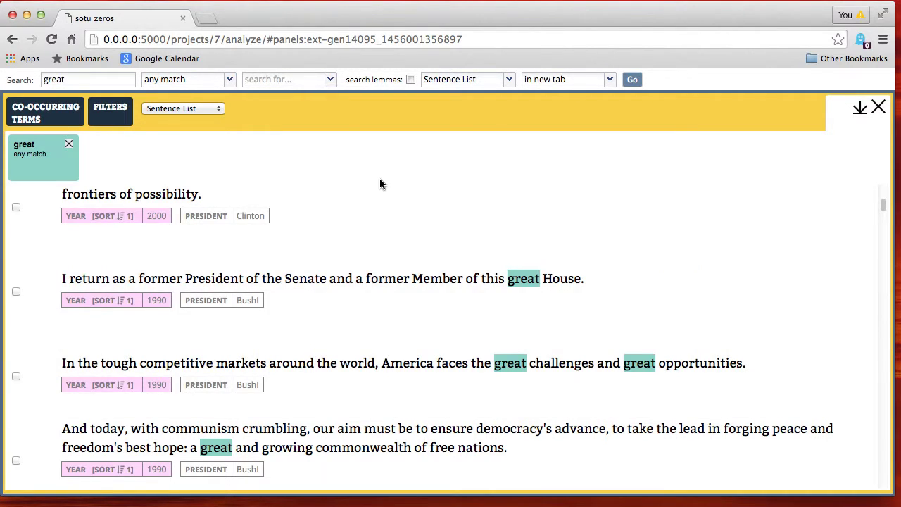
- Switch the 'great' results to a Metadata Profile of president and year counts
{"action": "left_click", "coordinate": [209, 110]}
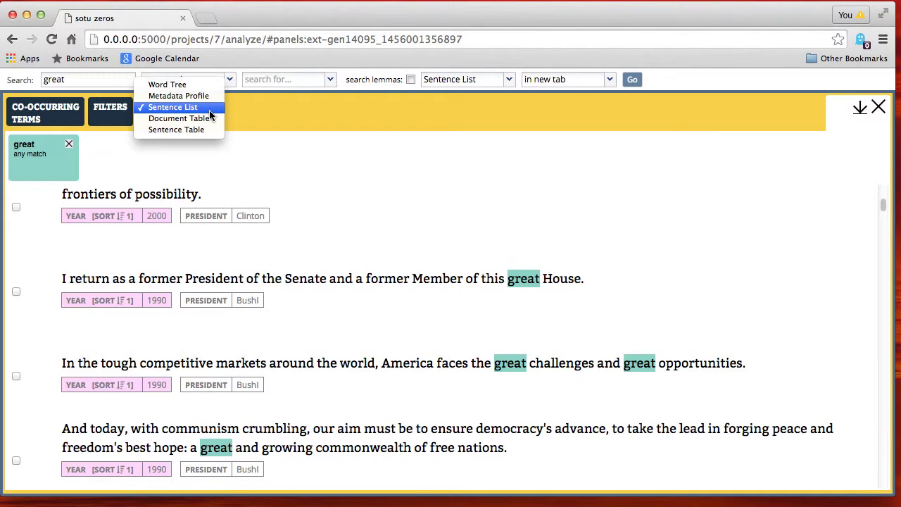
{"action": "left_click", "coordinate": [209, 98]}
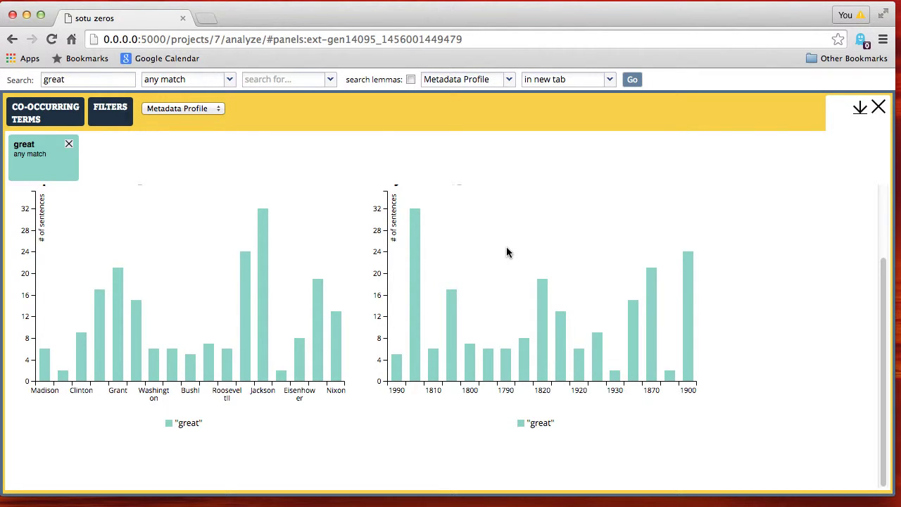
{"action": "scroll", "coordinate": [507, 252], "scroll_direction": "up", "scroll_amount": 3}
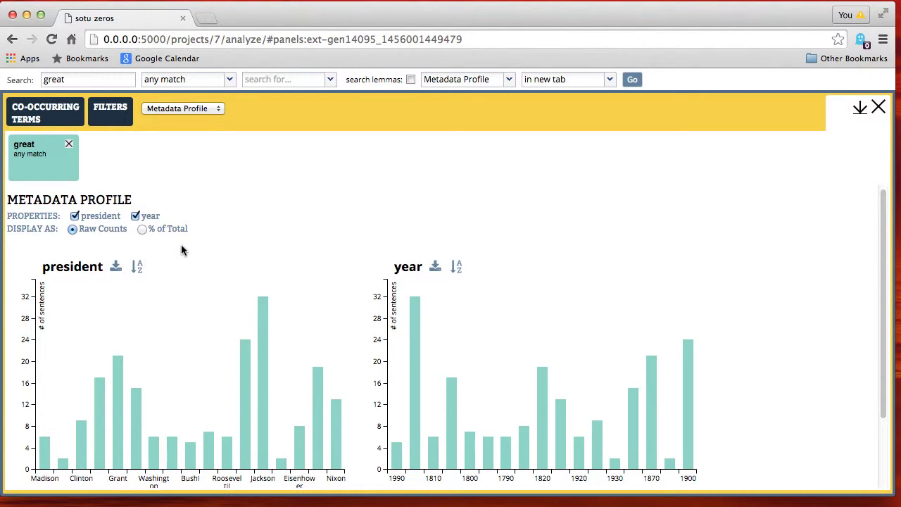
{"action": "left_click", "coordinate": [83, 80]}
- Search for 'good (160)' and show its Metadata Profile in a new panel
{"action": "key", "text": "BackSpace"}
{"action": "key", "text": "BackSpace"}
{"action": "key", "text": "BackSpace"}
{"action": "key", "text": "BackSpace"}
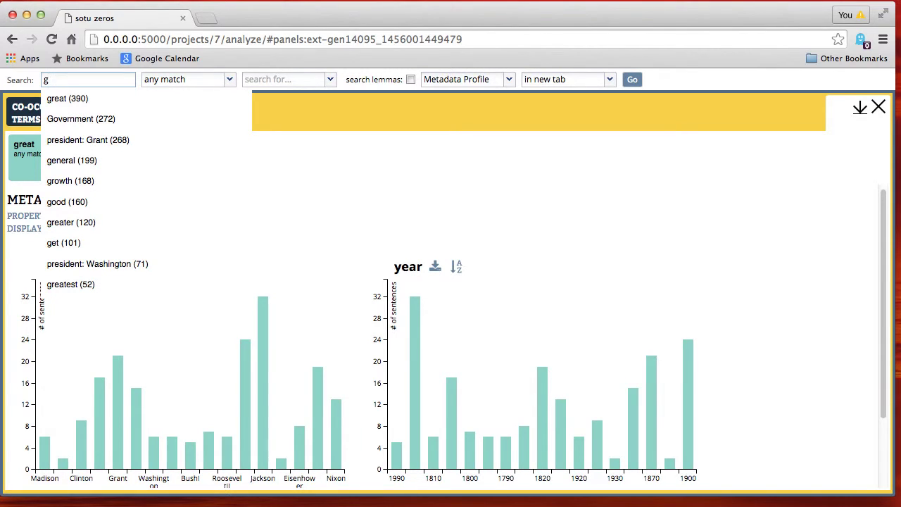
{"action": "type", "text": "ood"}
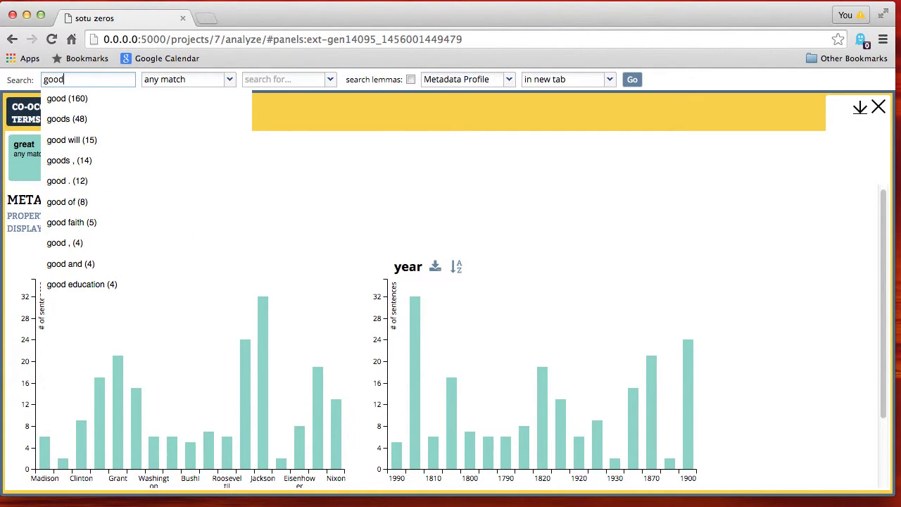
{"action": "left_click", "coordinate": [85, 99]}
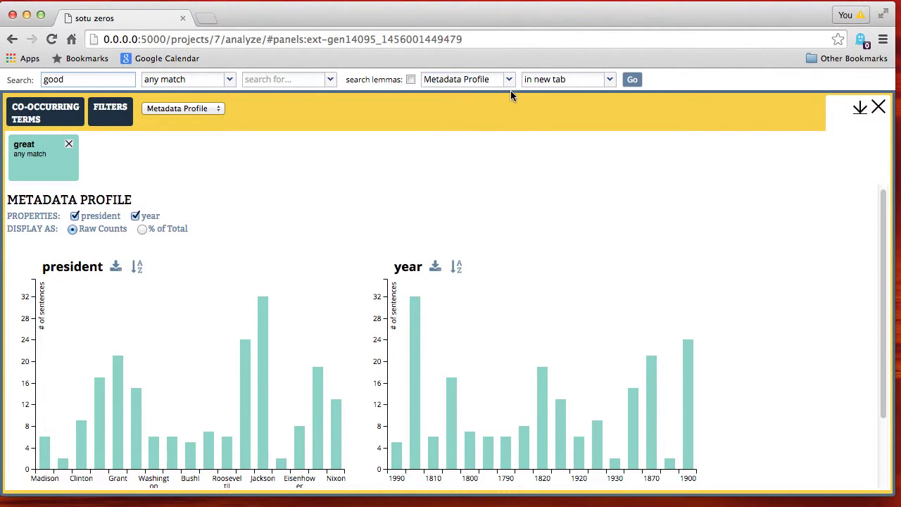
{"action": "left_click", "coordinate": [634, 80]}
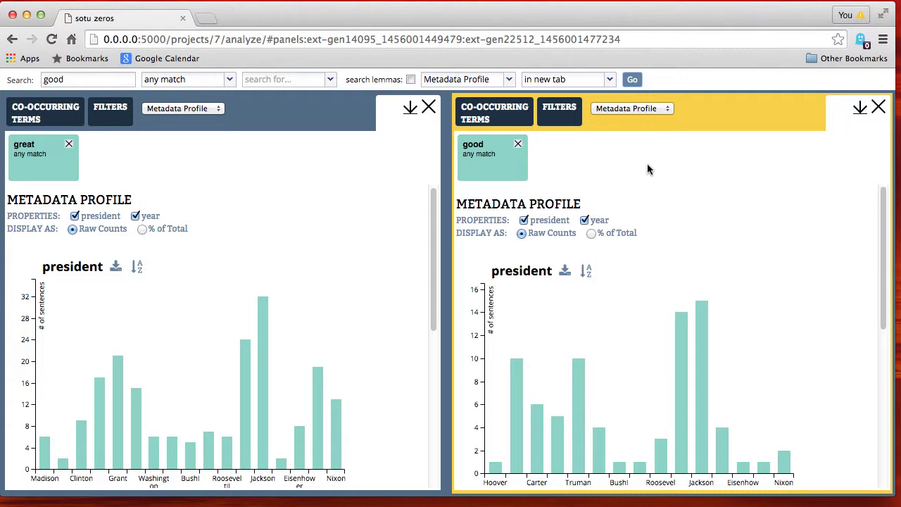
- Sort the 'good' president chart A→Z, then the 'great' president chart A→Z
{"action": "left_click", "coordinate": [586, 272]}
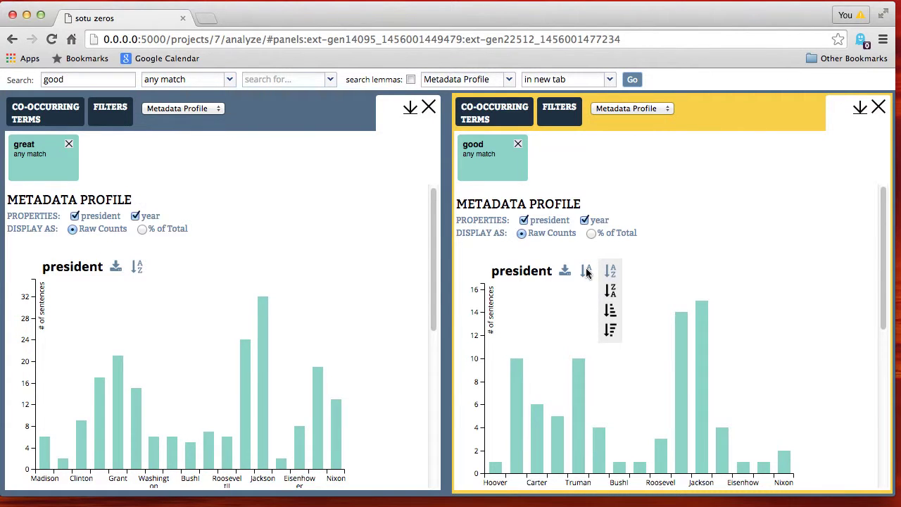
{"action": "left_click", "coordinate": [610, 270]}
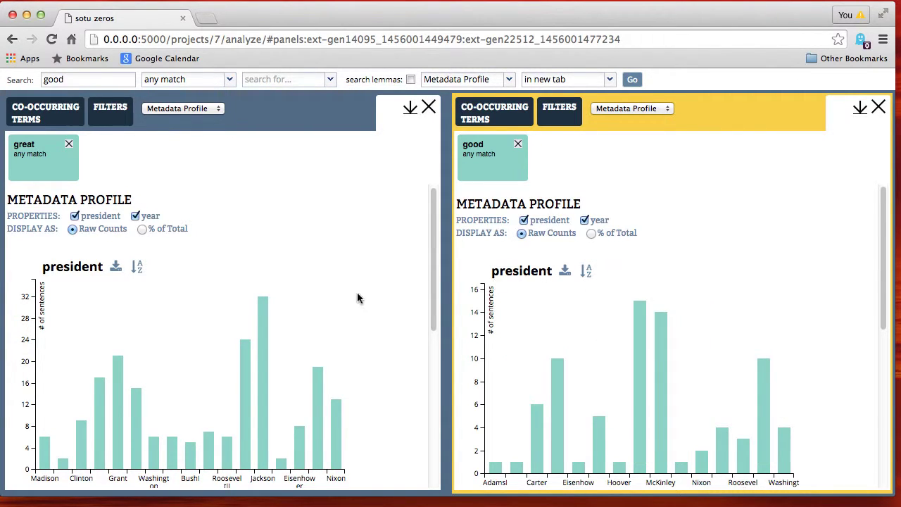
{"action": "left_click", "coordinate": [136, 266]}
{"action": "left_click", "coordinate": [137, 266]}
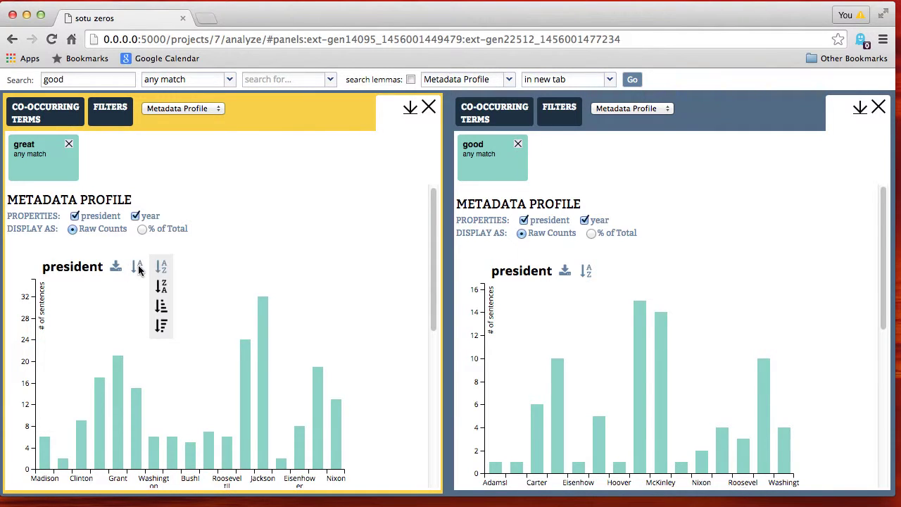
{"action": "left_click", "coordinate": [159, 268]}
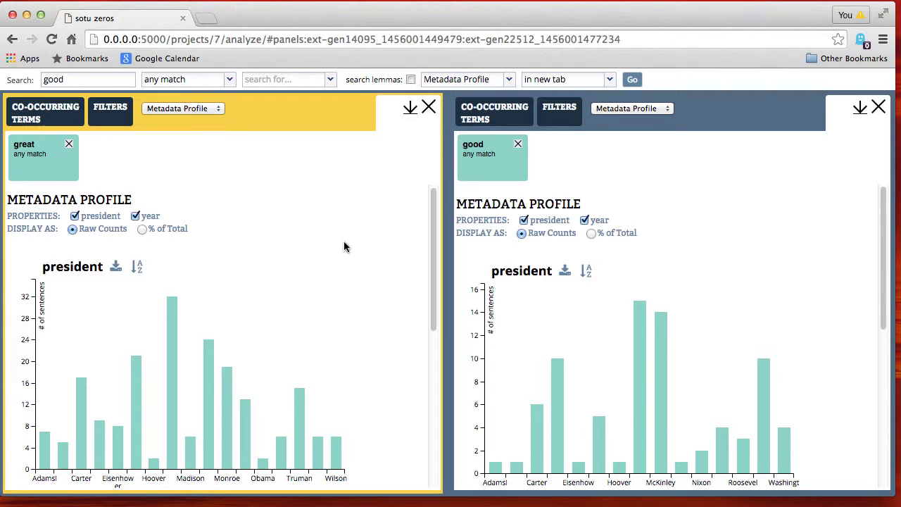
- Compare bar counts: 'great' reaches about 32 sentences, while 'good' peaks at 15
{"action": "mouse_move", "coordinate": [656, 380]}
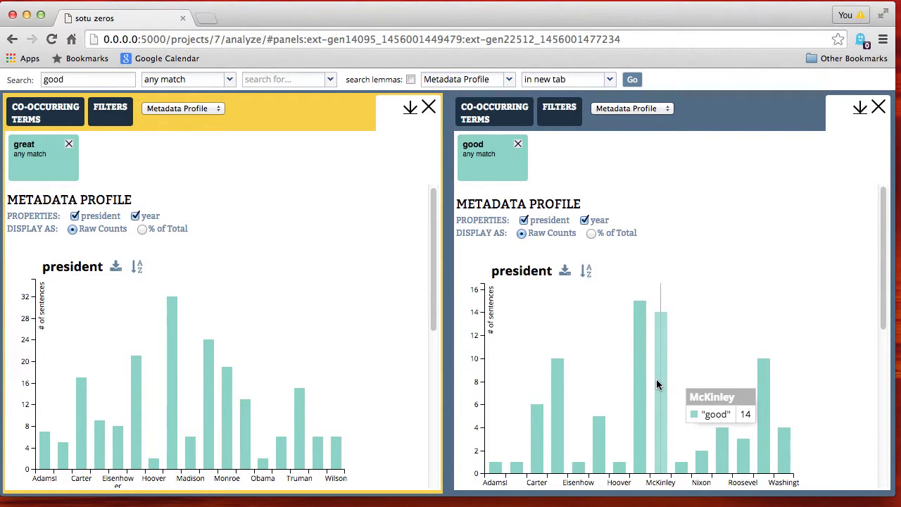
{"action": "mouse_move", "coordinate": [761, 416]}
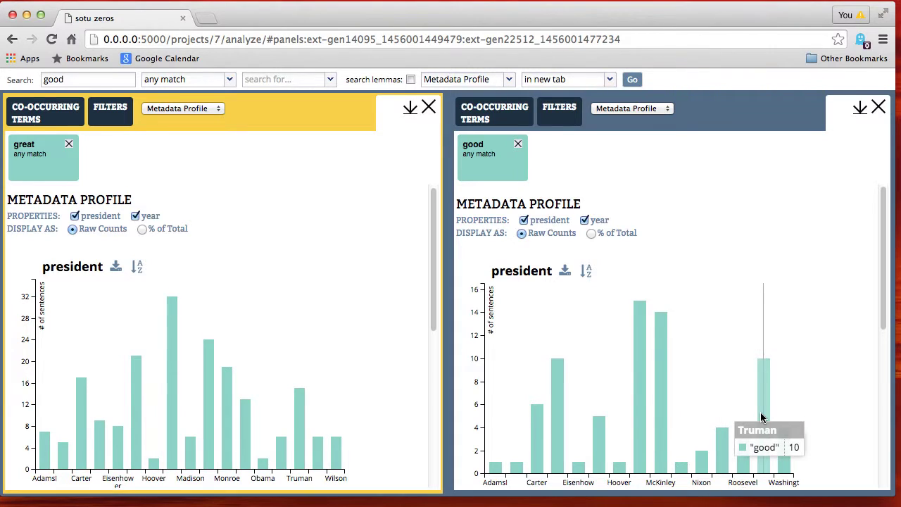
{"action": "mouse_move", "coordinate": [787, 437]}
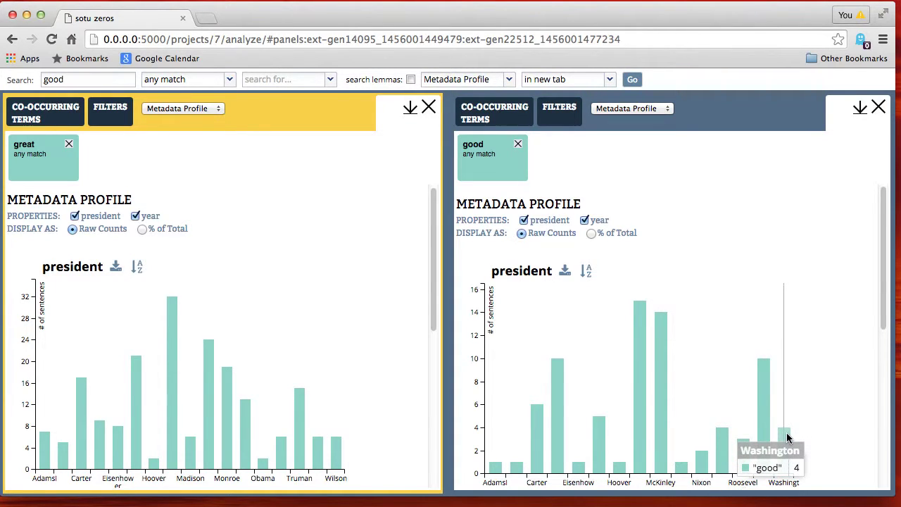
{"action": "mouse_move", "coordinate": [338, 437]}
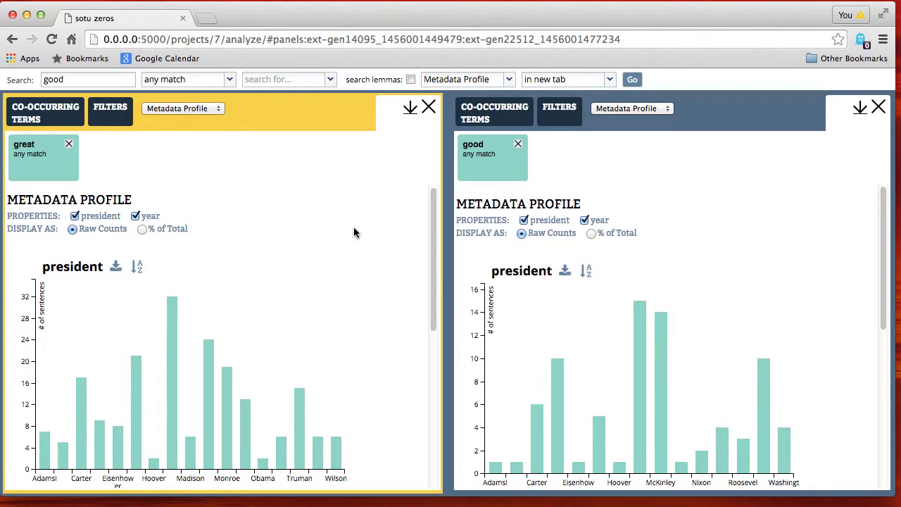
{"action": "left_click", "coordinate": [630, 108]}
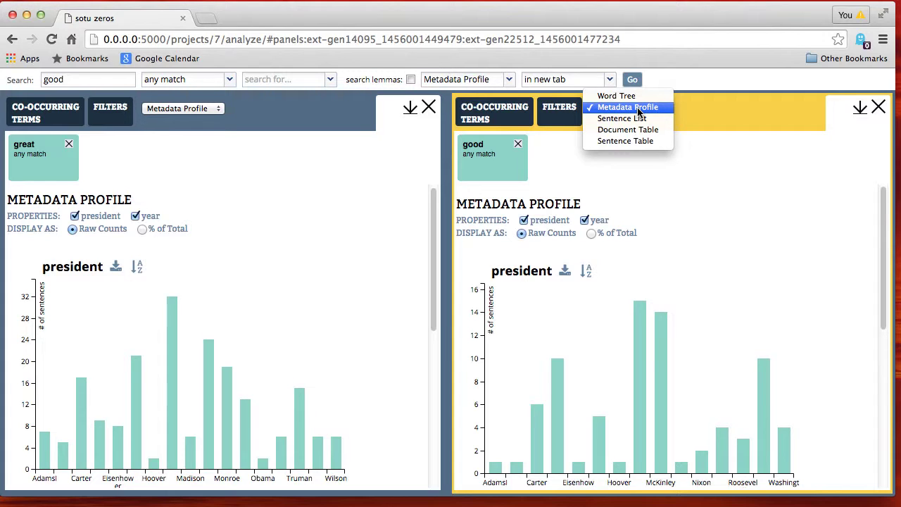
- Show 'good' as a word tree and read sentences on the 'citizens' and 'times but not in bad' branches
{"action": "left_click", "coordinate": [618, 95]}
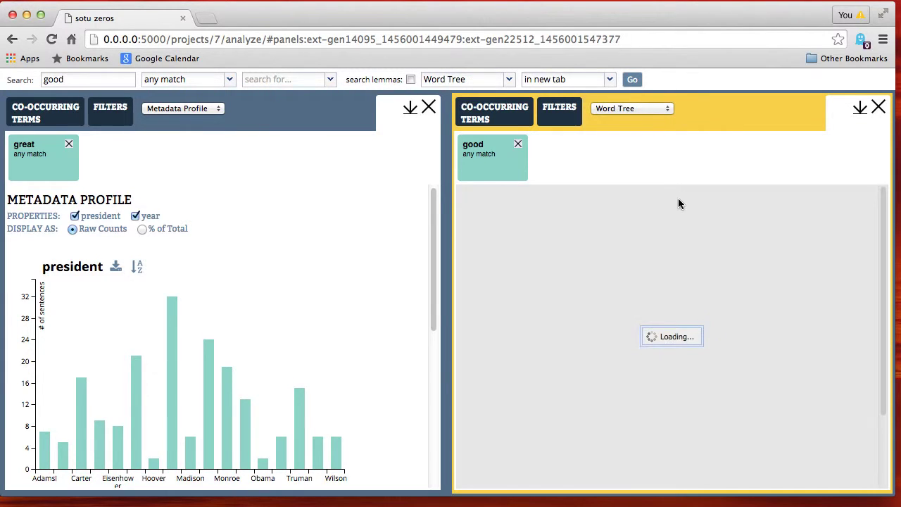
{"action": "left_click", "coordinate": [733, 287]}
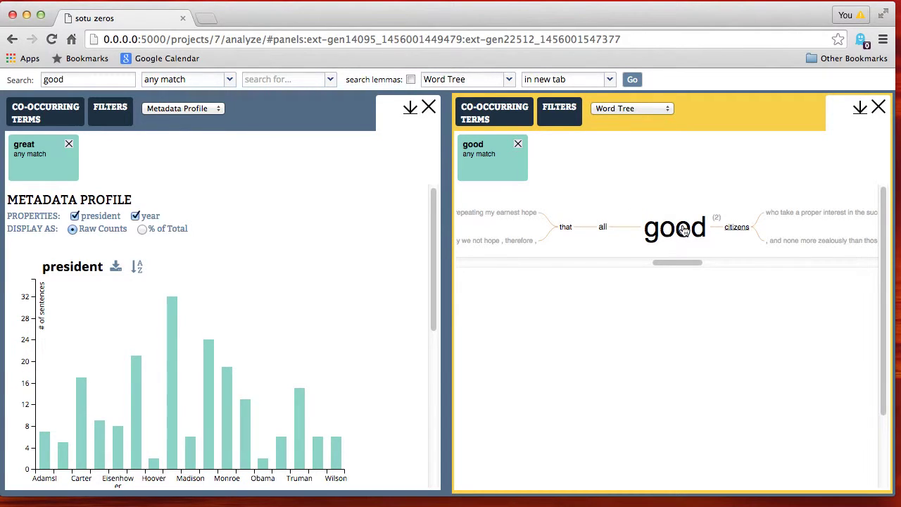
{"action": "left_click", "coordinate": [772, 220]}
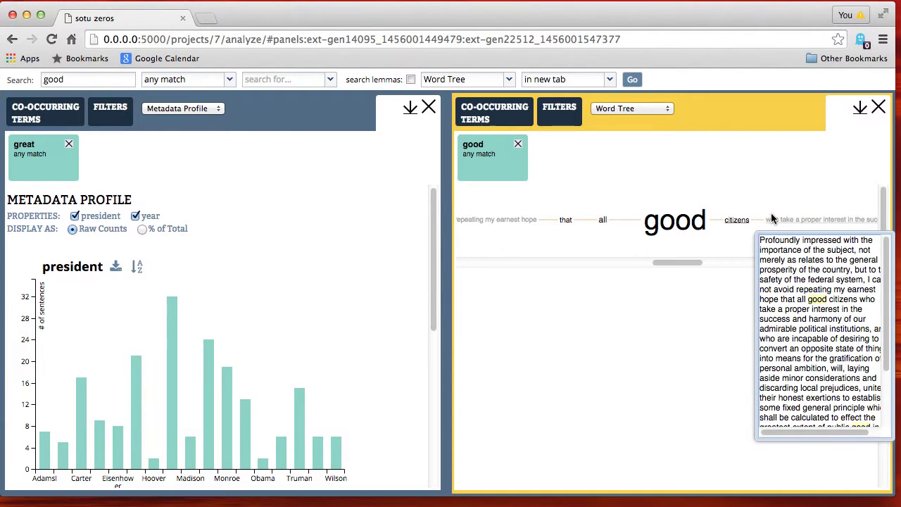
{"action": "scroll", "coordinate": [815, 340], "scroll_direction": "down", "scroll_amount": 3}
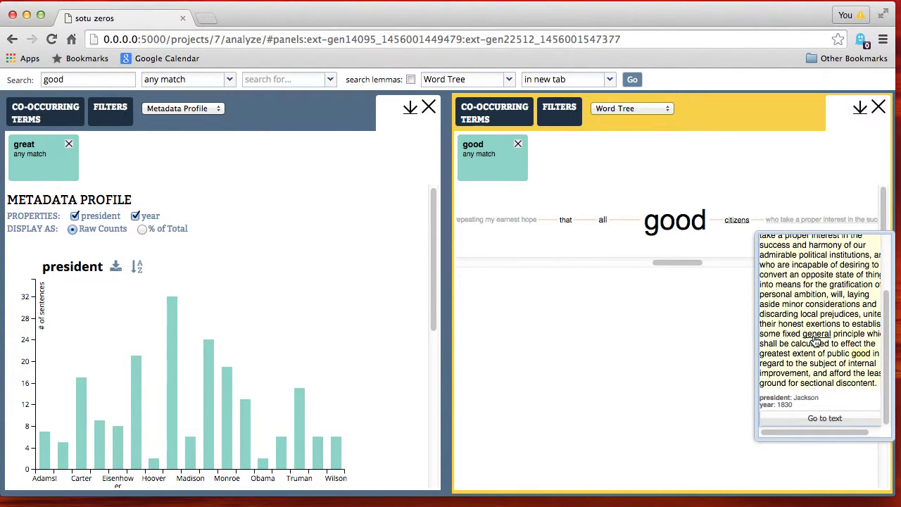
{"action": "left_click", "coordinate": [685, 219]}
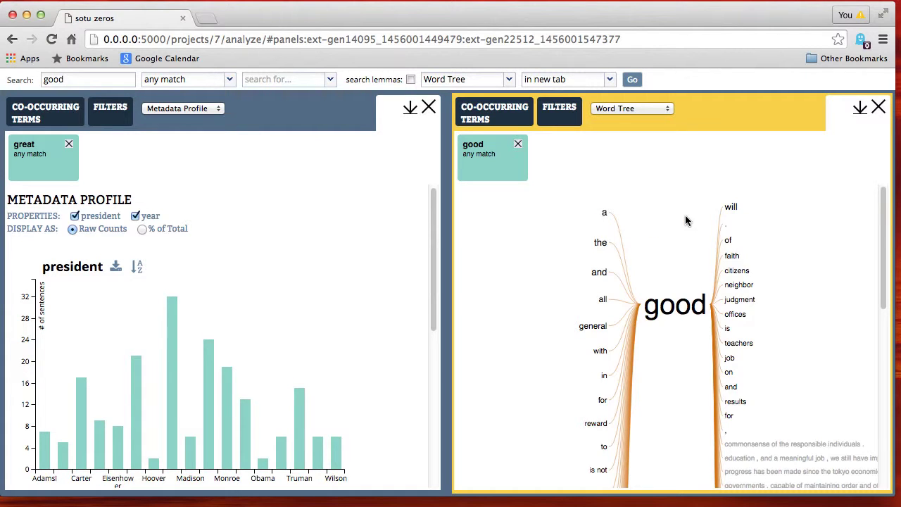
{"action": "scroll", "coordinate": [686, 219], "scroll_direction": "down", "scroll_amount": 10}
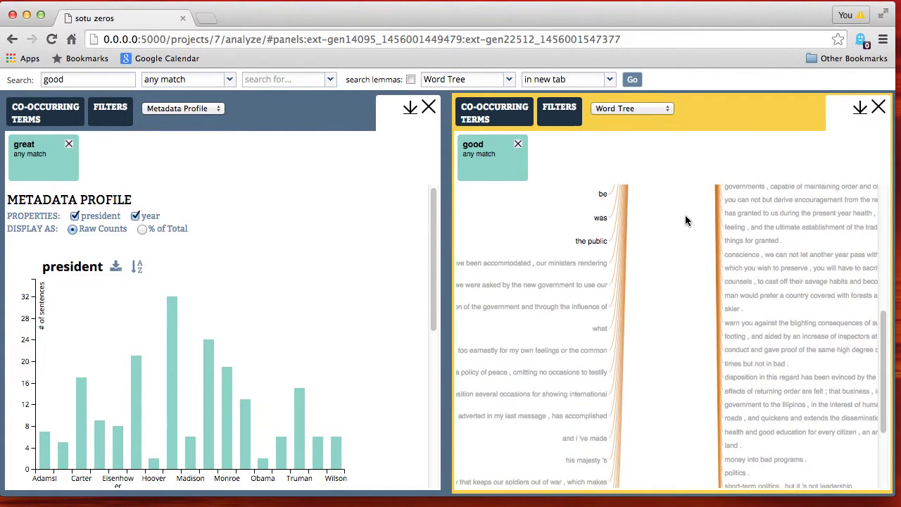
{"action": "scroll", "coordinate": [684, 221], "scroll_direction": "down", "scroll_amount": 1}
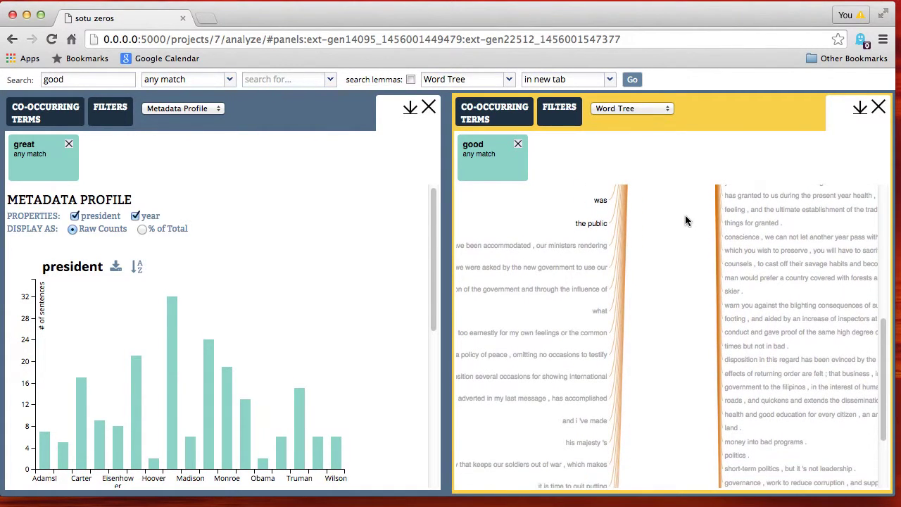
{"action": "left_click", "coordinate": [744, 347]}
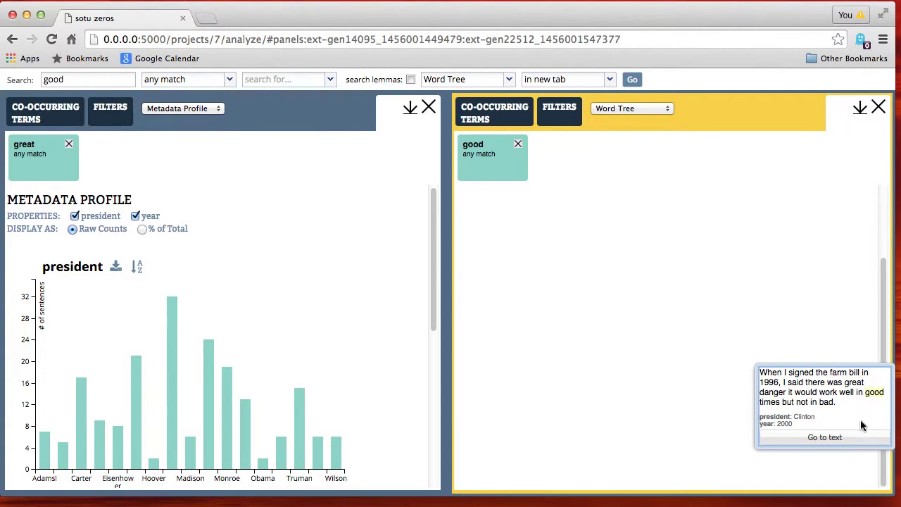
{"action": "left_click", "coordinate": [818, 288]}
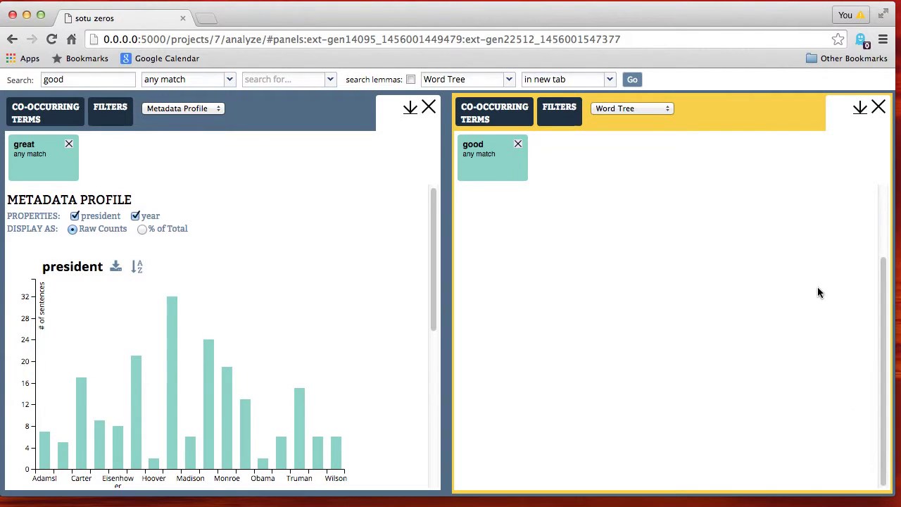
- Expand the full tree and read the McKinley sentence on the 'his majesty 's' branch
{"action": "left_click", "coordinate": [669, 212]}
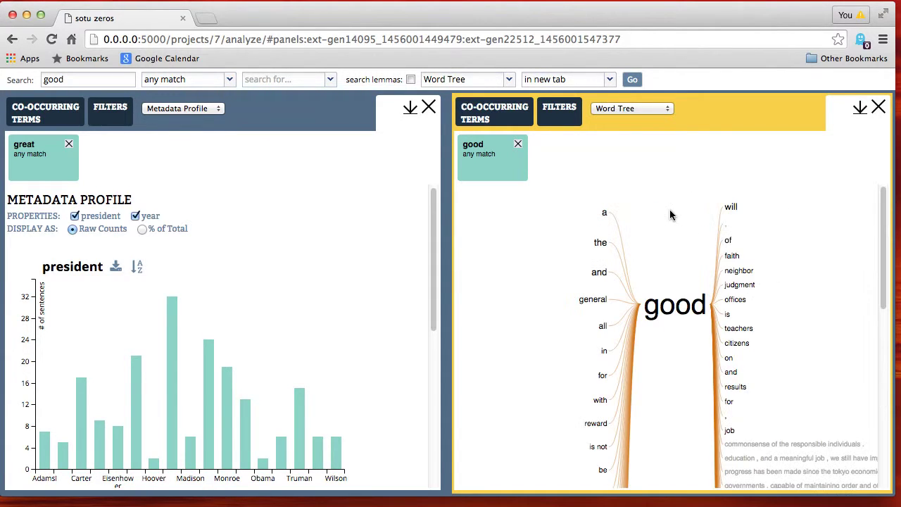
{"action": "scroll", "coordinate": [813, 276], "scroll_direction": "down", "scroll_amount": 2}
{"action": "scroll", "coordinate": [662, 405], "scroll_direction": "down", "scroll_amount": 5}
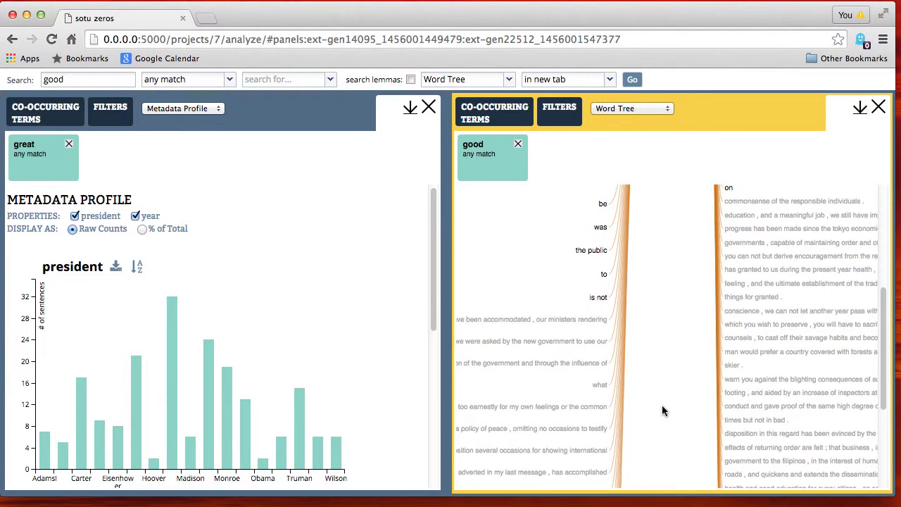
{"action": "scroll", "coordinate": [661, 405], "scroll_direction": "down", "scroll_amount": 2}
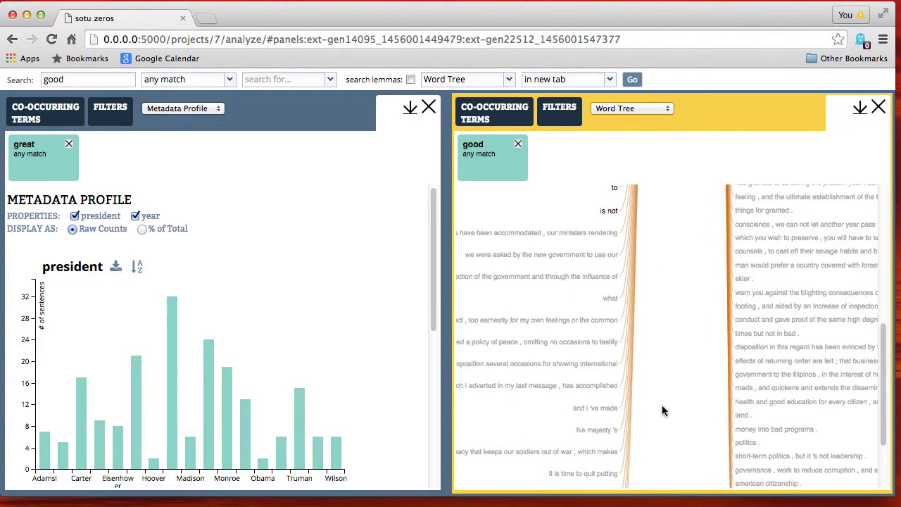
{"action": "left_click", "coordinate": [584, 428]}
{"action": "left_click", "coordinate": [586, 426]}
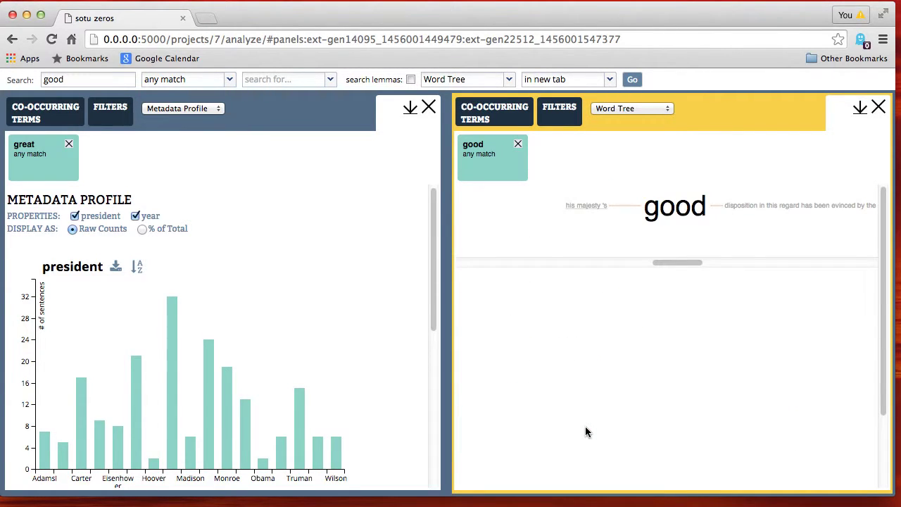
{"action": "left_click", "coordinate": [593, 211]}
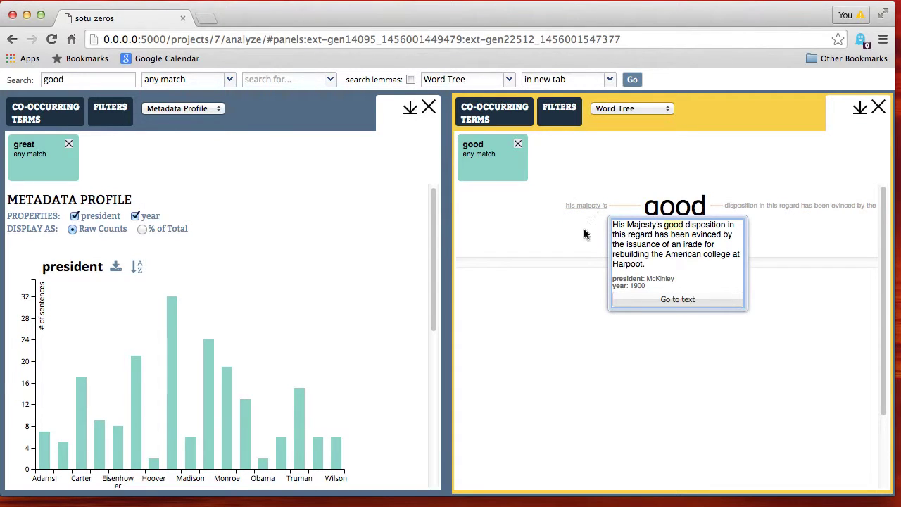
- Return to the full 'good' tree, scroll it, and close the Word Tree panel
{"action": "left_click", "coordinate": [668, 212]}
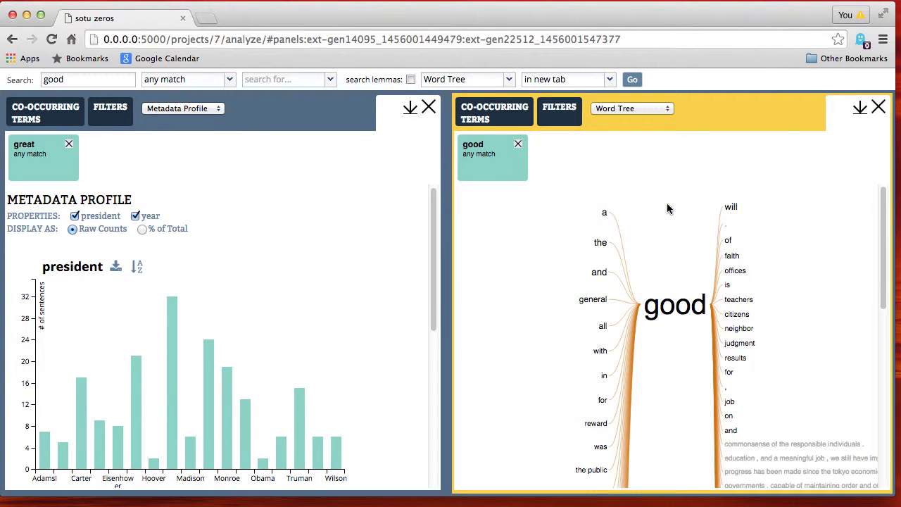
{"action": "scroll", "coordinate": [663, 193], "scroll_direction": "down", "scroll_amount": 5}
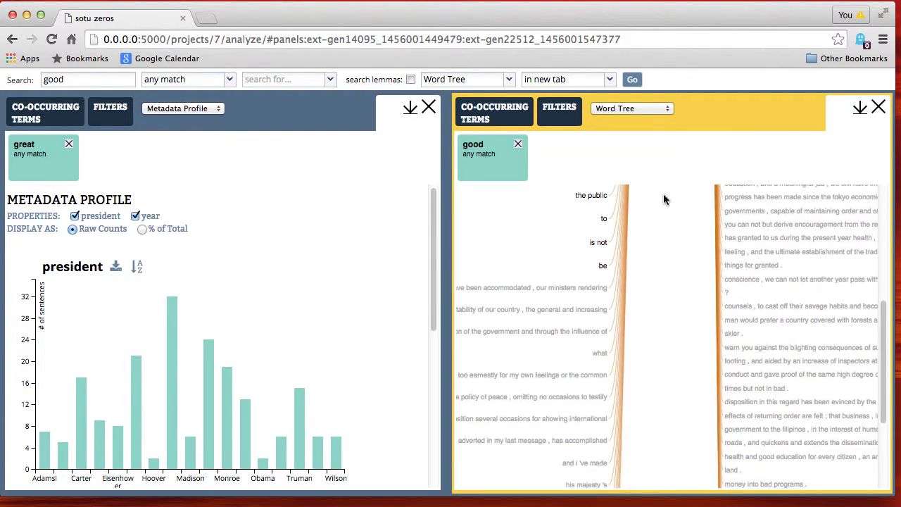
{"action": "scroll", "coordinate": [663, 194], "scroll_direction": "down", "scroll_amount": 3}
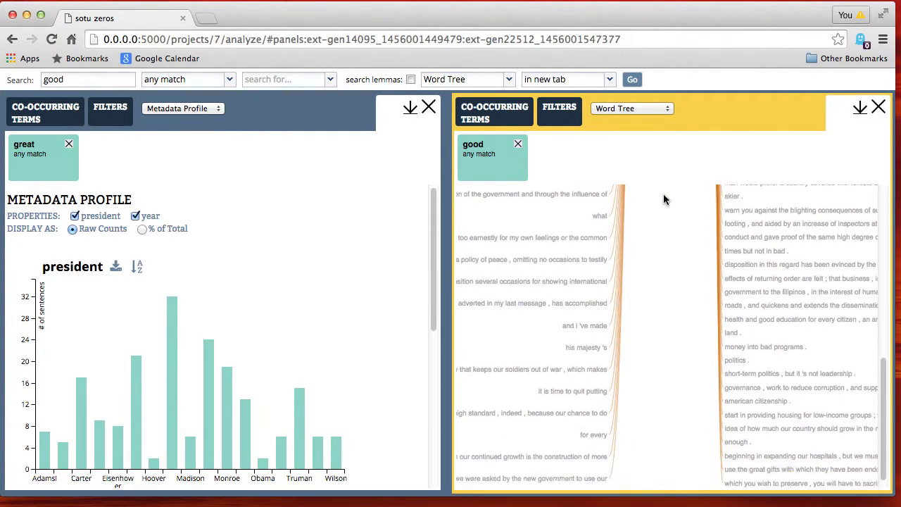
{"action": "scroll", "coordinate": [664, 194], "scroll_direction": "down", "scroll_amount": 1}
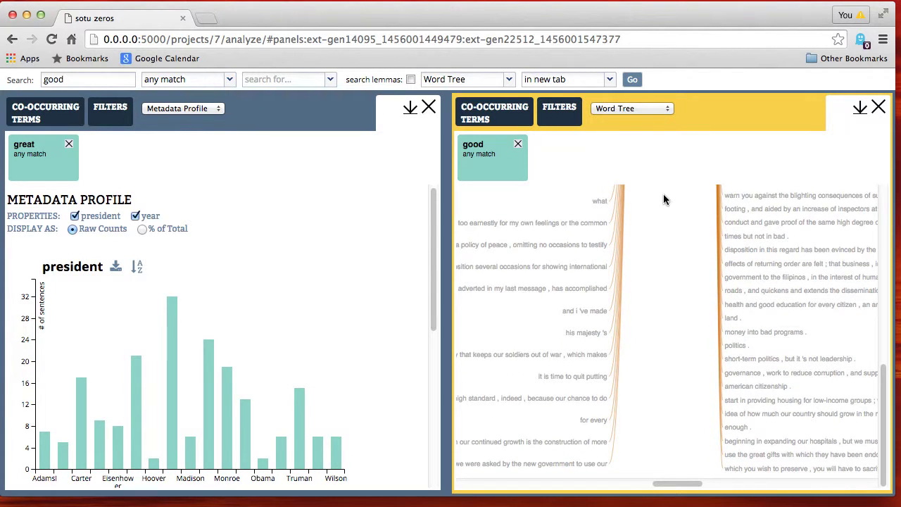
{"action": "left_click", "coordinate": [878, 107]}
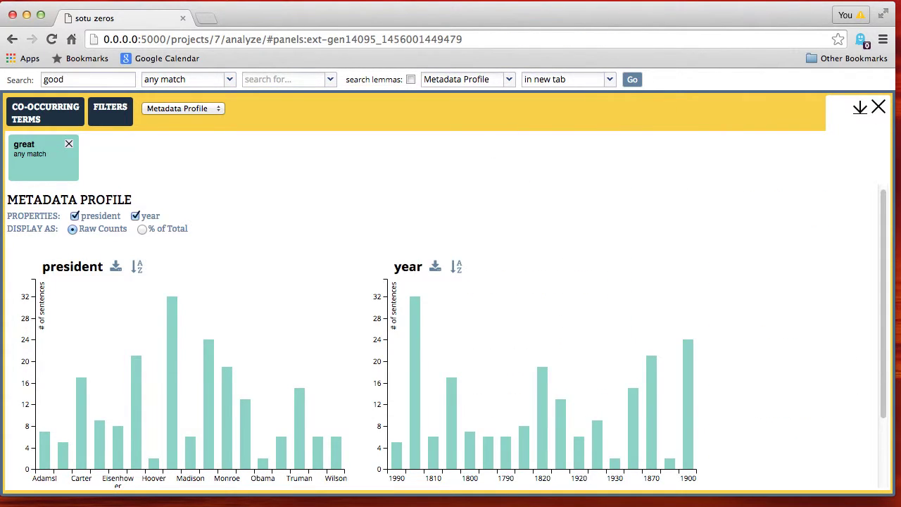
- Close the profile and search the collection for 'majest*'
{"action": "left_click", "coordinate": [861, 107]}
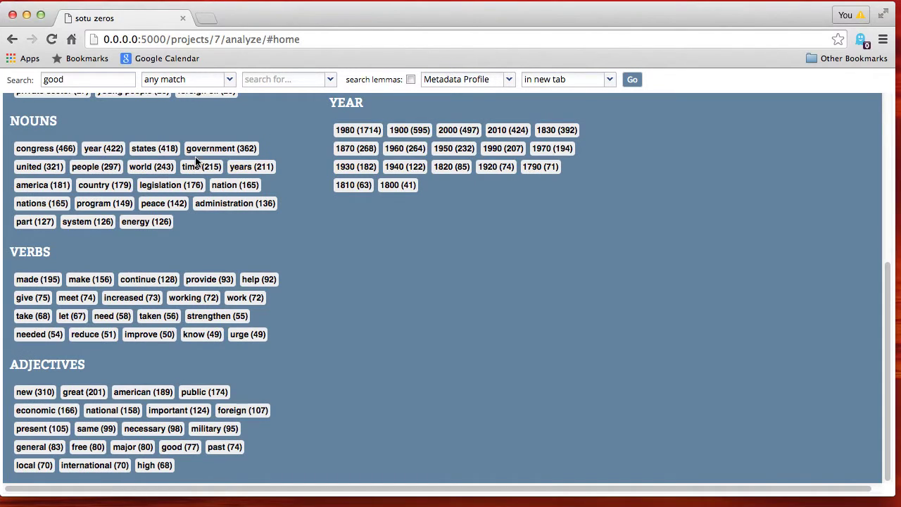
{"action": "left_click", "coordinate": [70, 79]}
{"action": "double_click", "coordinate": [70, 79]}
{"action": "type", "text": "majest"}
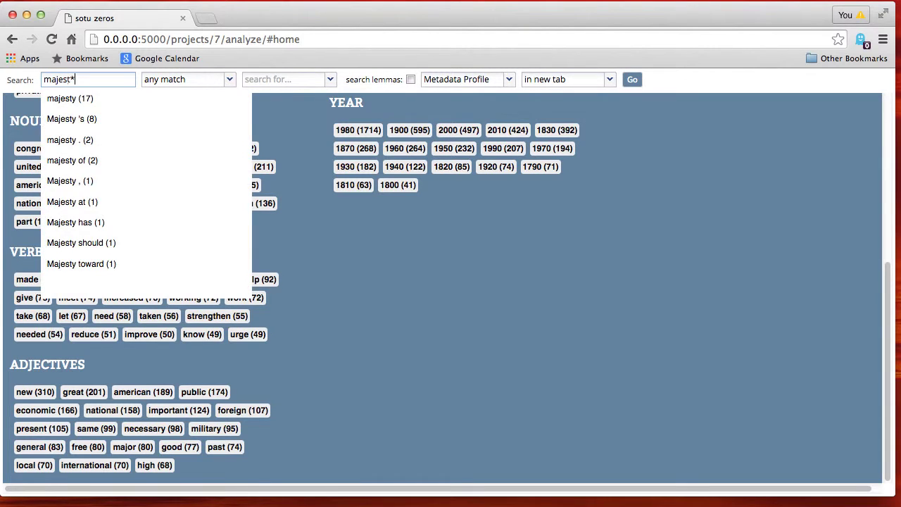
{"action": "type", "text": "*"}
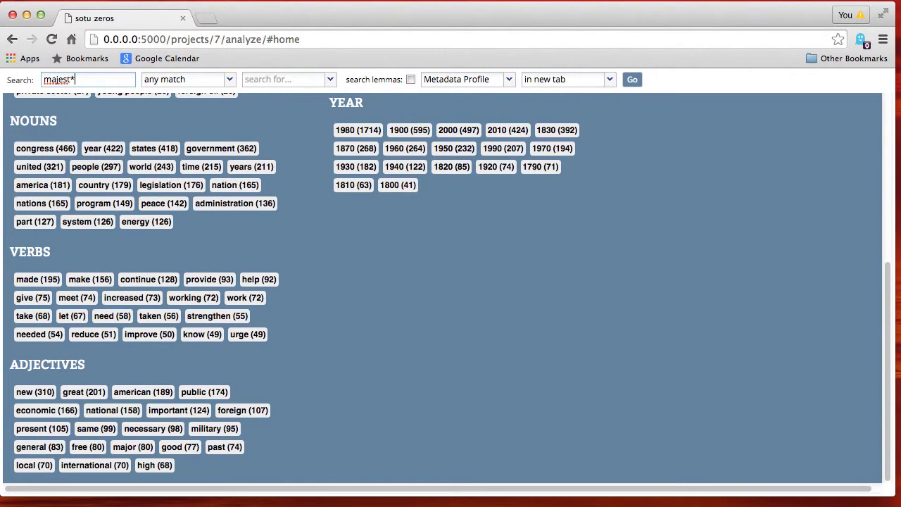
{"action": "left_click", "coordinate": [630, 81]}
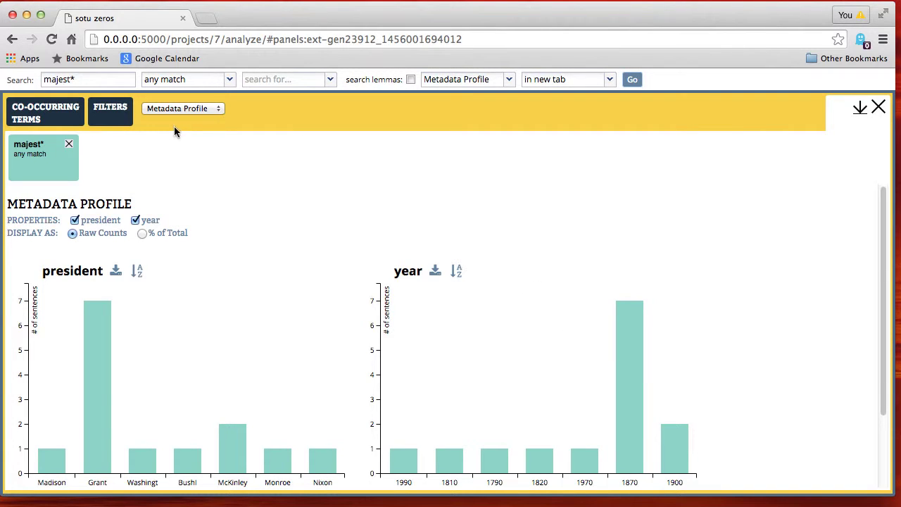
- Review the majest* president and year charts, then switch to a Sentence List
{"action": "scroll", "coordinate": [257, 243], "scroll_direction": "down", "scroll_amount": 1}
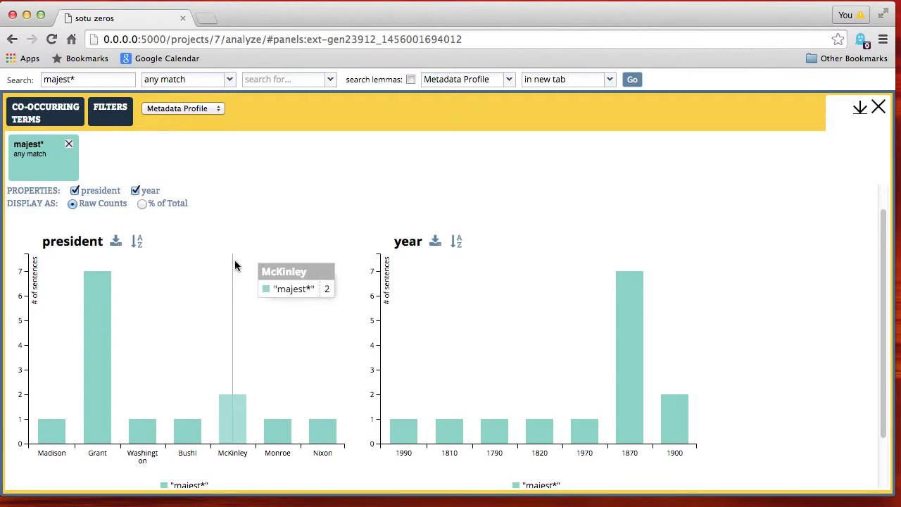
{"action": "mouse_move", "coordinate": [100, 300]}
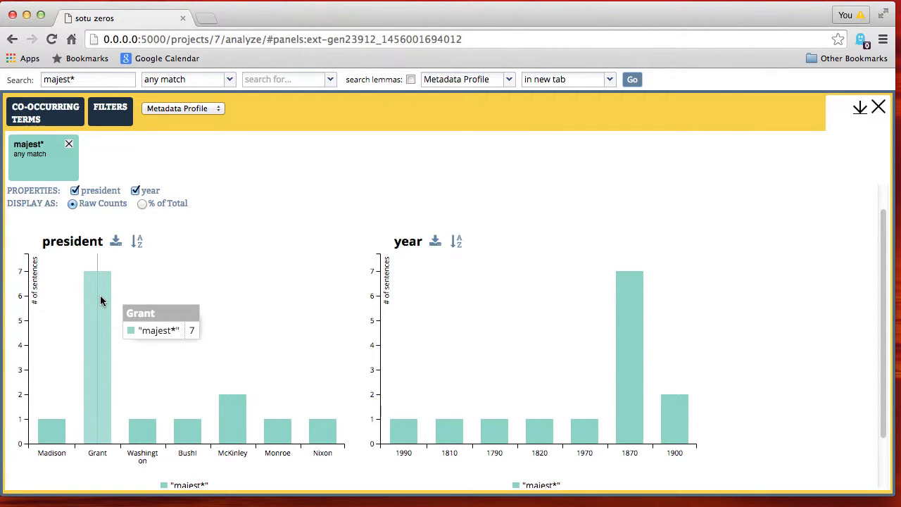
{"action": "left_click", "coordinate": [195, 109]}
{"action": "left_click", "coordinate": [193, 118]}
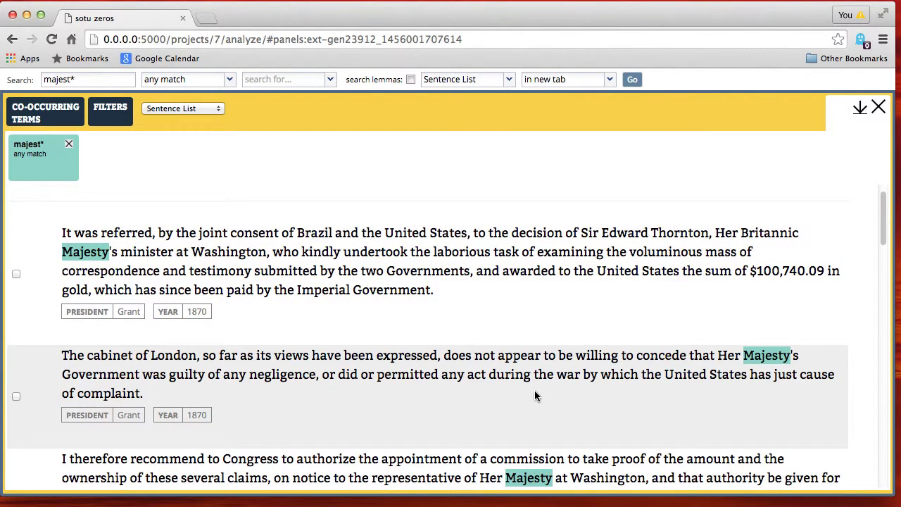
{"action": "scroll", "coordinate": [534, 396], "scroll_direction": "down", "scroll_amount": 3}
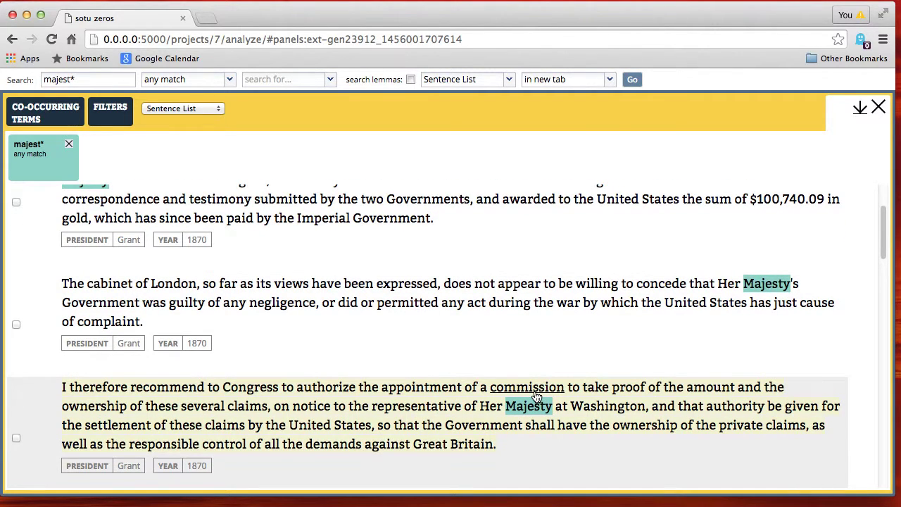
{"action": "scroll", "coordinate": [383, 355], "scroll_direction": "down", "scroll_amount": 10}
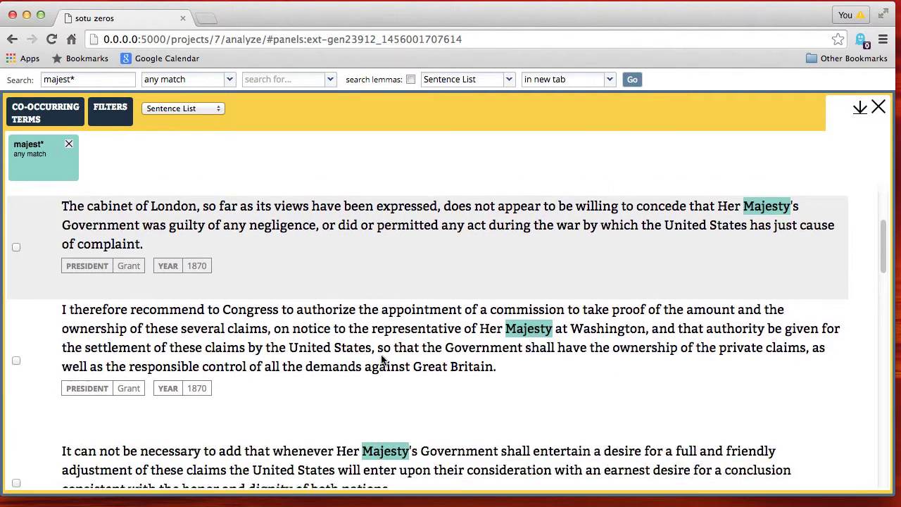
{"action": "scroll", "coordinate": [383, 358], "scroll_direction": "down", "scroll_amount": 7}
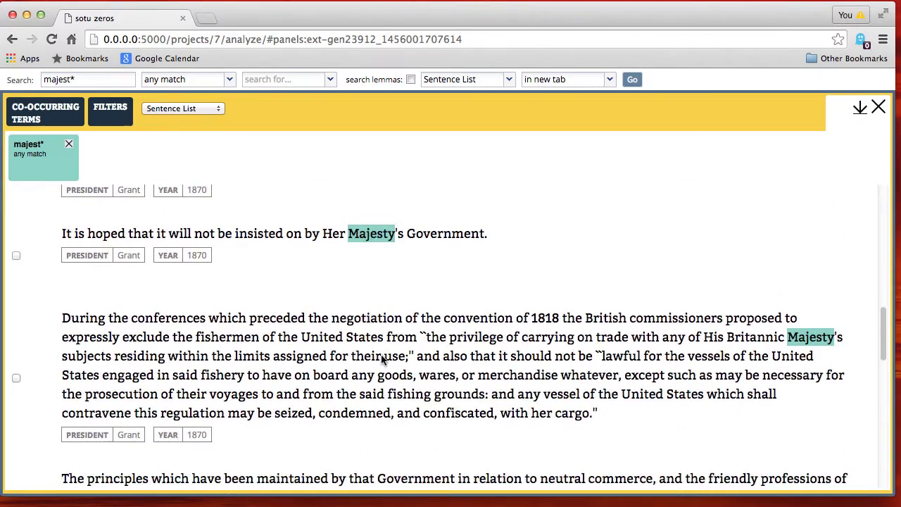
{"action": "scroll", "coordinate": [382, 360], "scroll_direction": "down", "scroll_amount": 4}
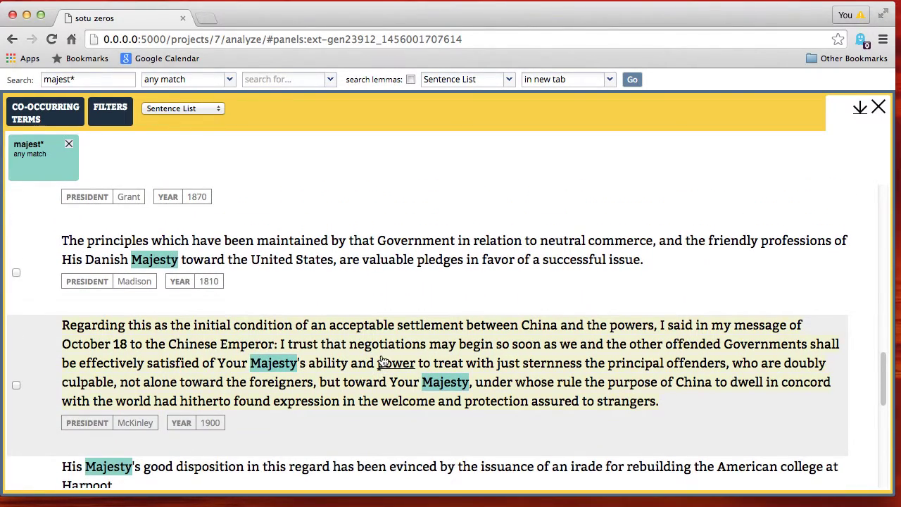
{"action": "scroll", "coordinate": [382, 361], "scroll_direction": "down", "scroll_amount": 5}
{"action": "scroll", "coordinate": [383, 360], "scroll_direction": "down", "scroll_amount": 6}
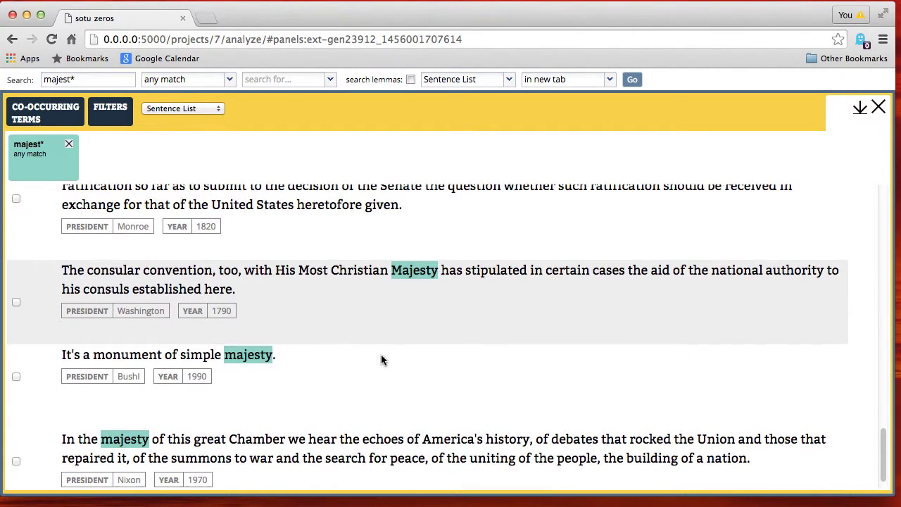
{"action": "scroll", "coordinate": [381, 359], "scroll_direction": "down", "scroll_amount": 1}
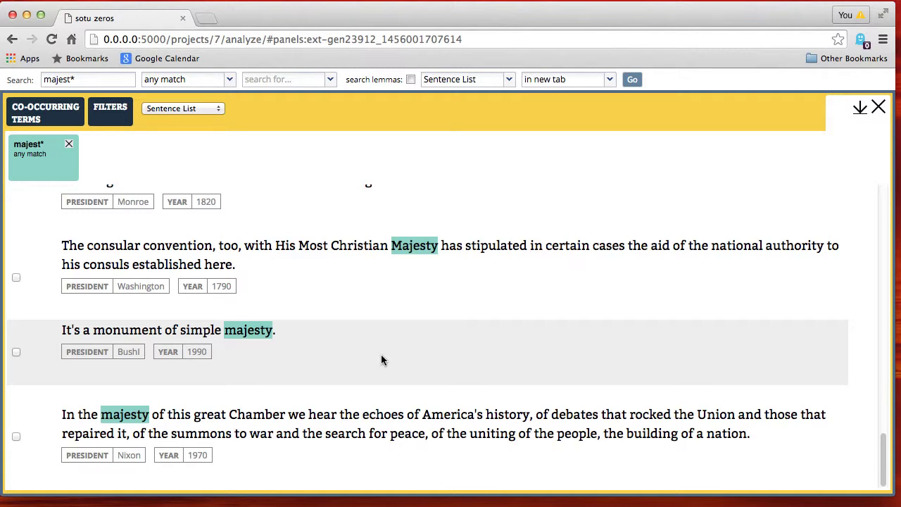
{"action": "scroll", "coordinate": [381, 354], "scroll_direction": "up", "scroll_amount": 15}
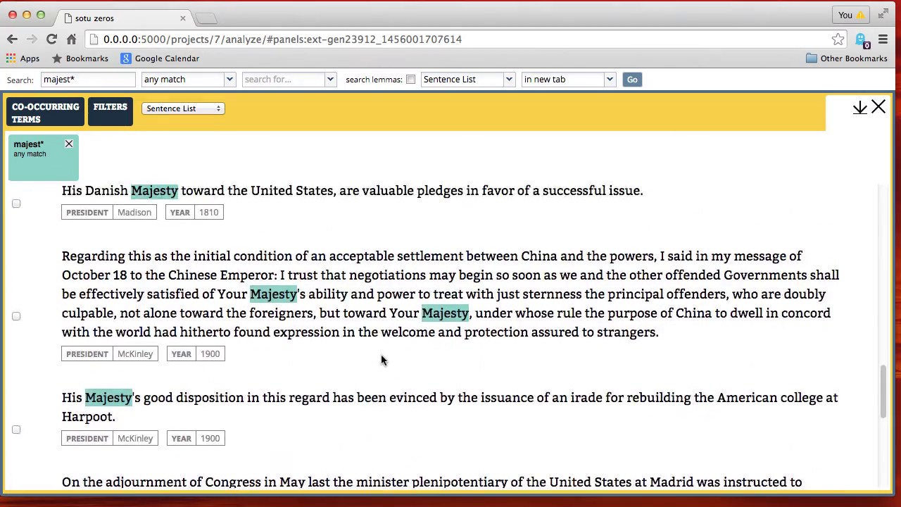
{"action": "scroll", "coordinate": [382, 359], "scroll_direction": "up", "scroll_amount": 10}
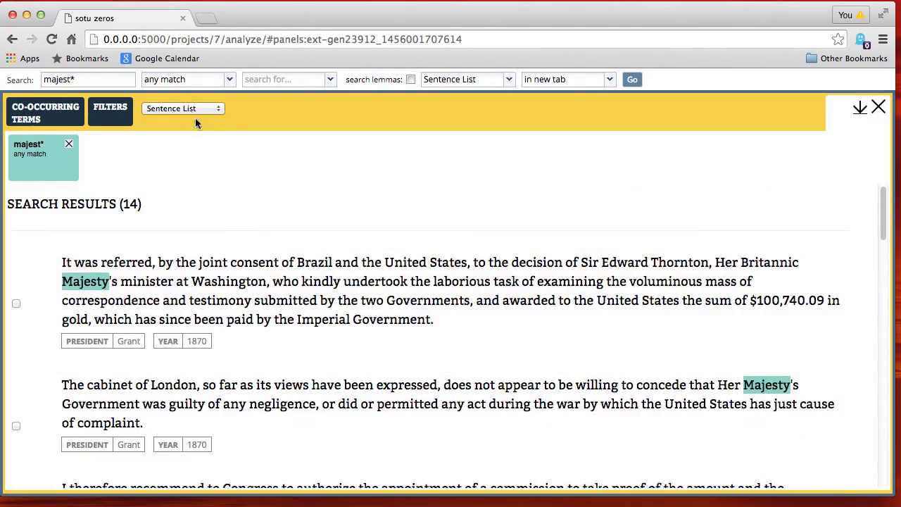
- Show the 14 majest* results as a Sentence Table and download it
{"action": "left_click", "coordinate": [176, 109]}
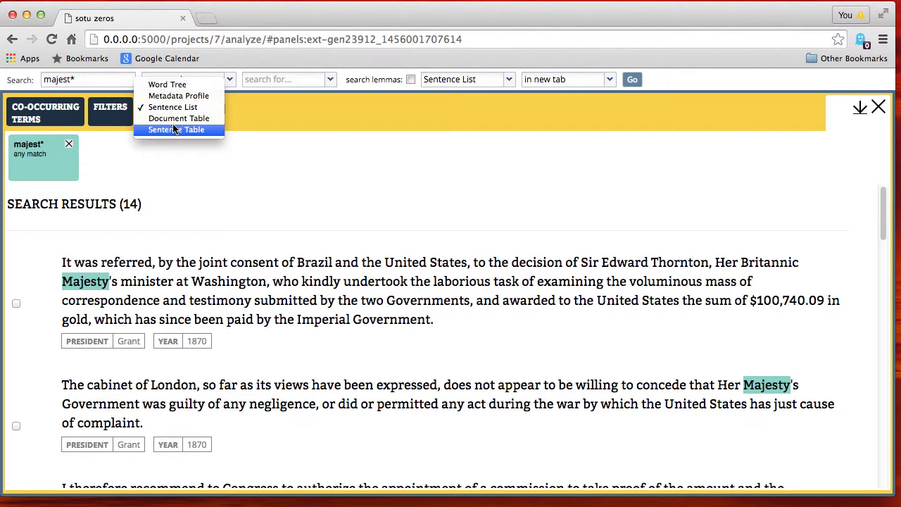
{"action": "left_click", "coordinate": [174, 130]}
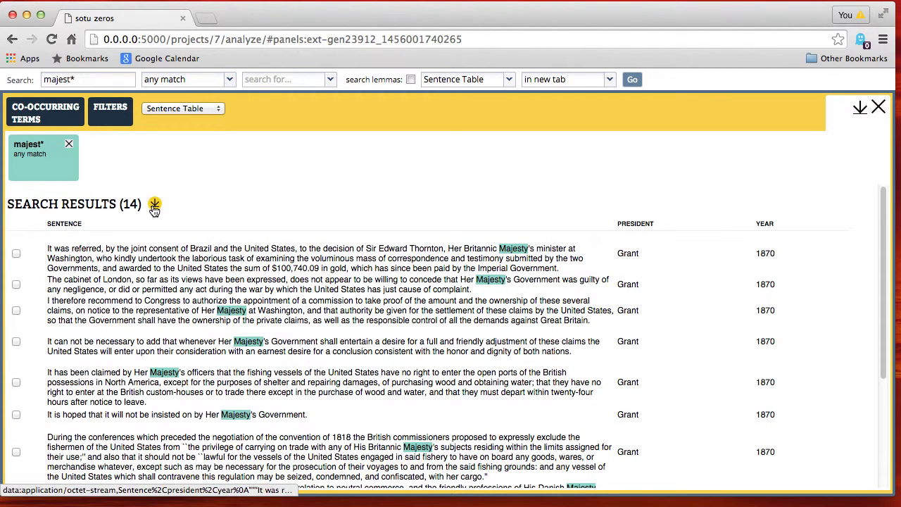
{"action": "left_click", "coordinate": [154, 205]}
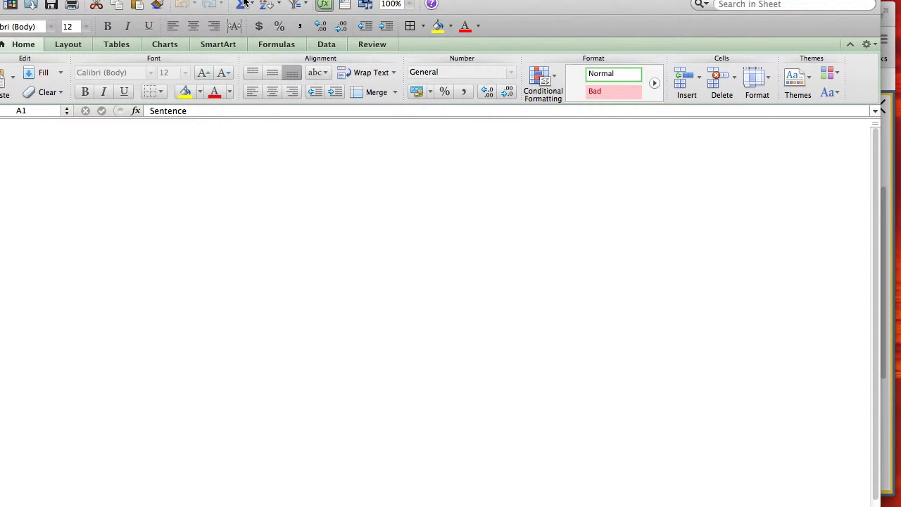
- Widen the Sentence column of 'Search Results for majest-.csv', then close the spreadsheet
{"action": "left_click_drag", "start_coordinate": [248, 3], "coordinate": [268, 23]}
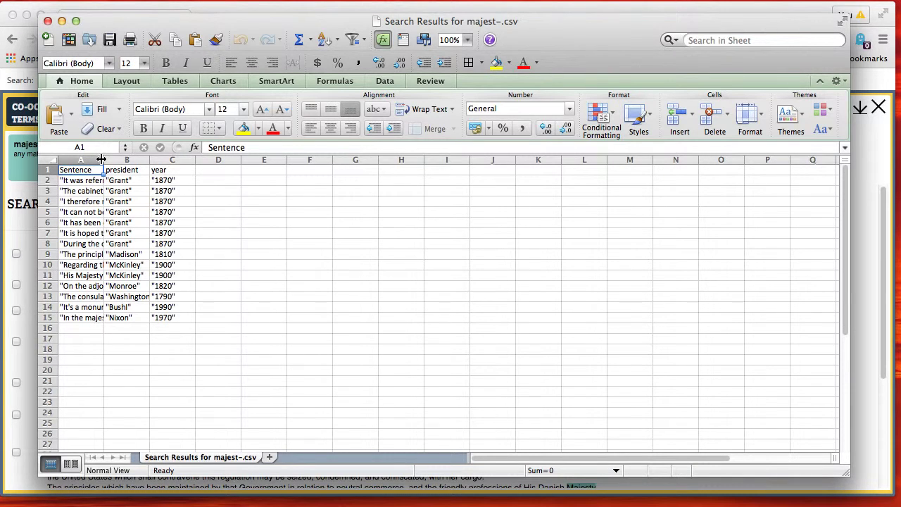
{"action": "left_click_drag", "start_coordinate": [101, 159], "coordinate": [245, 171]}
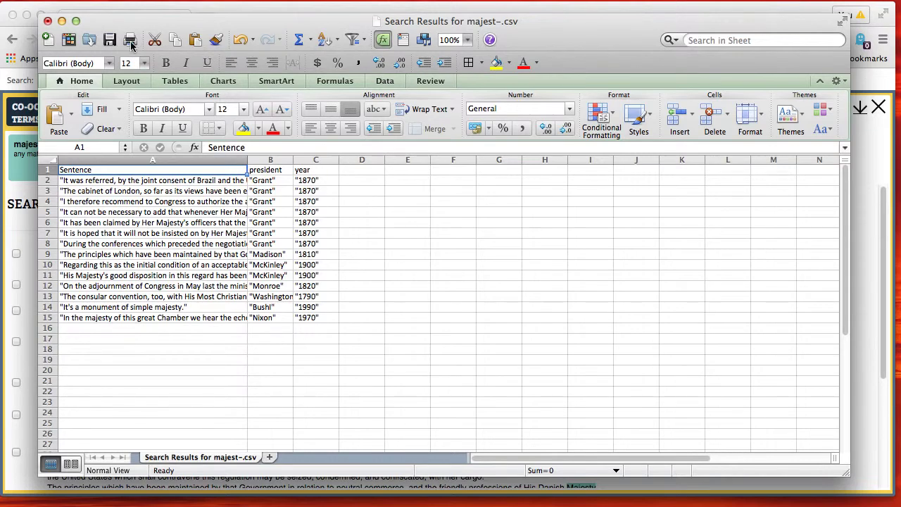
{"action": "key", "text": "super+Tab"}
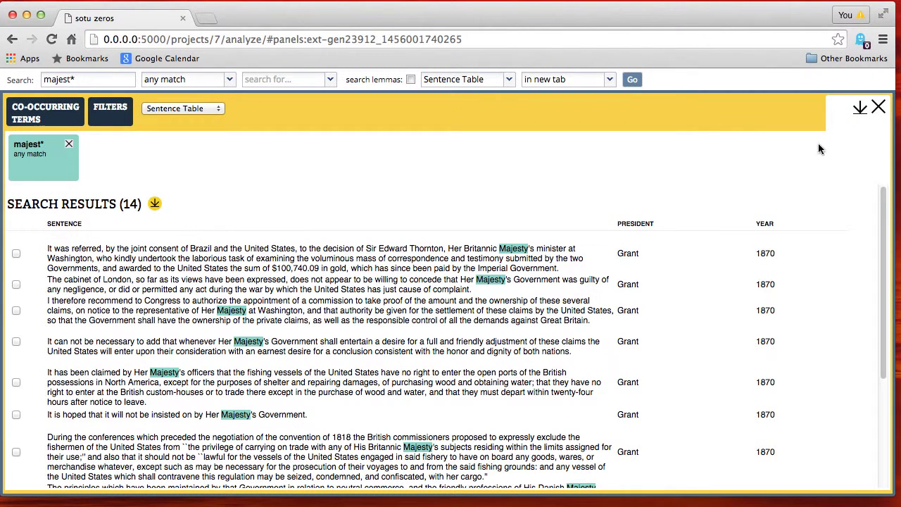
- Close the majest* results and list Obama's 424 sentences, scrolling from his 2010 address
{"action": "left_click", "coordinate": [877, 106]}
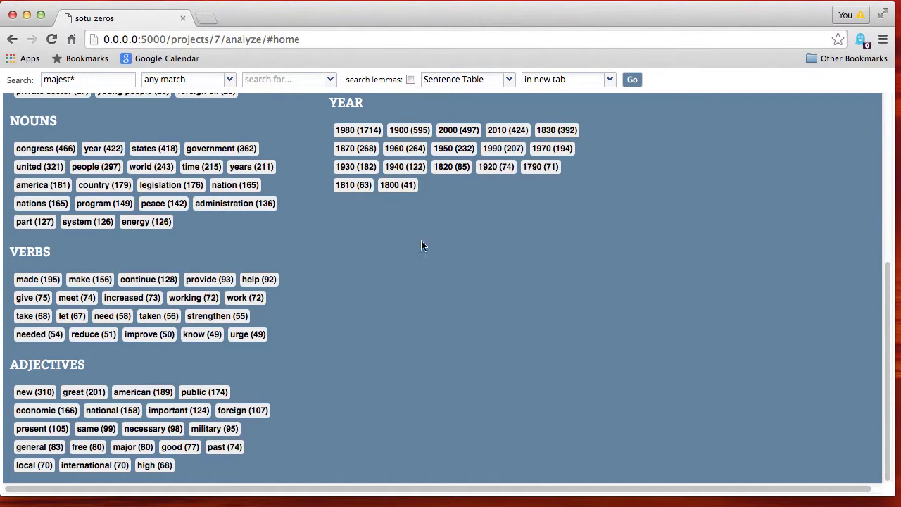
{"action": "scroll", "coordinate": [576, 259], "scroll_direction": "up", "scroll_amount": 5}
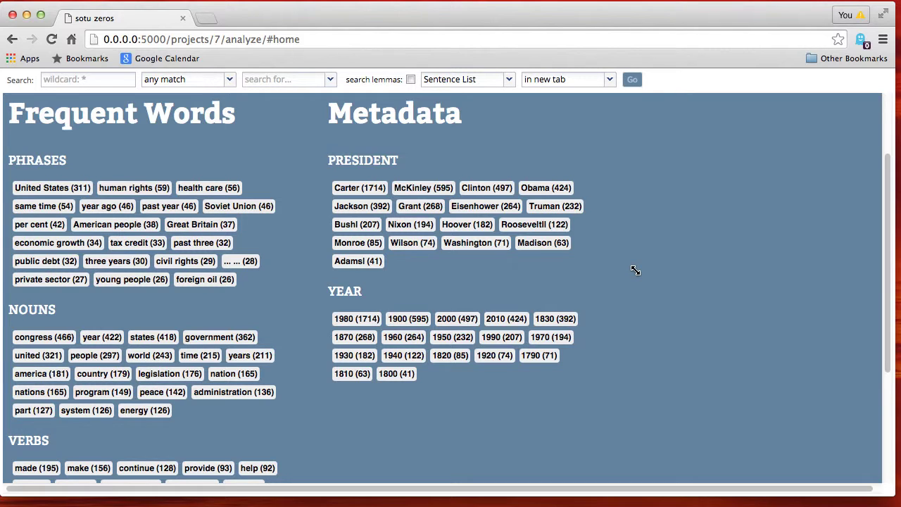
{"action": "left_click", "coordinate": [535, 189]}
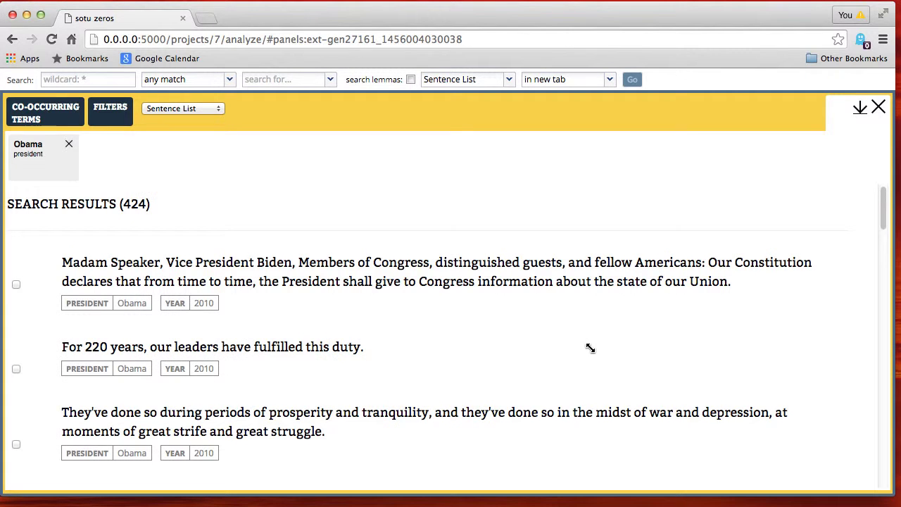
{"action": "scroll", "coordinate": [590, 348], "scroll_direction": "down", "scroll_amount": 2}
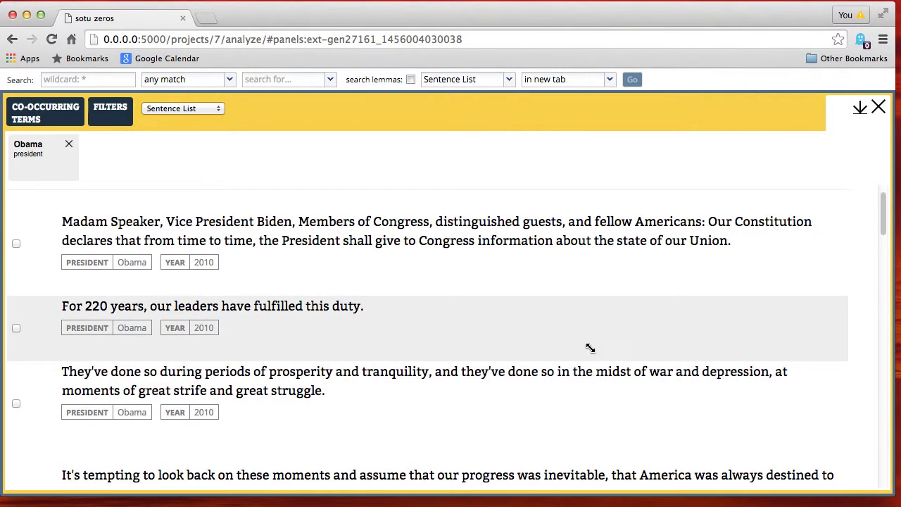
{"action": "scroll", "coordinate": [589, 348], "scroll_direction": "down", "scroll_amount": 6}
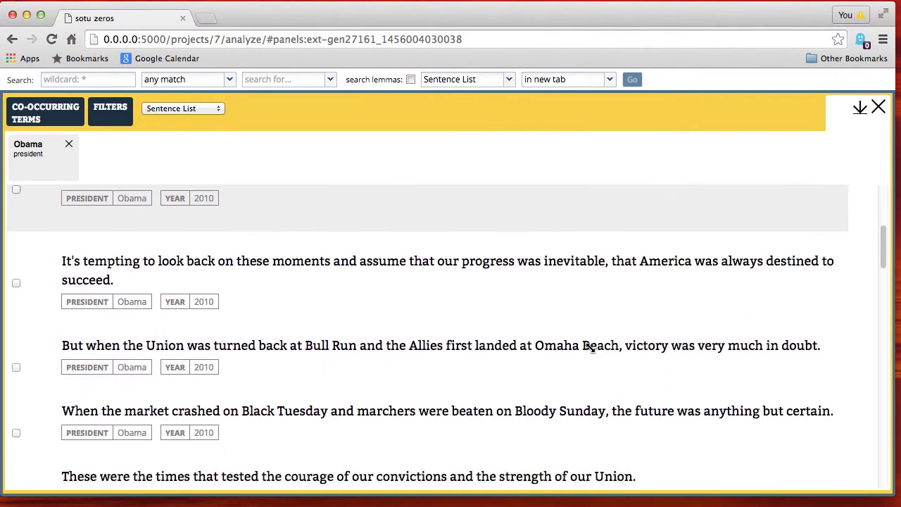
{"action": "scroll", "coordinate": [590, 348], "scroll_direction": "down", "scroll_amount": 4}
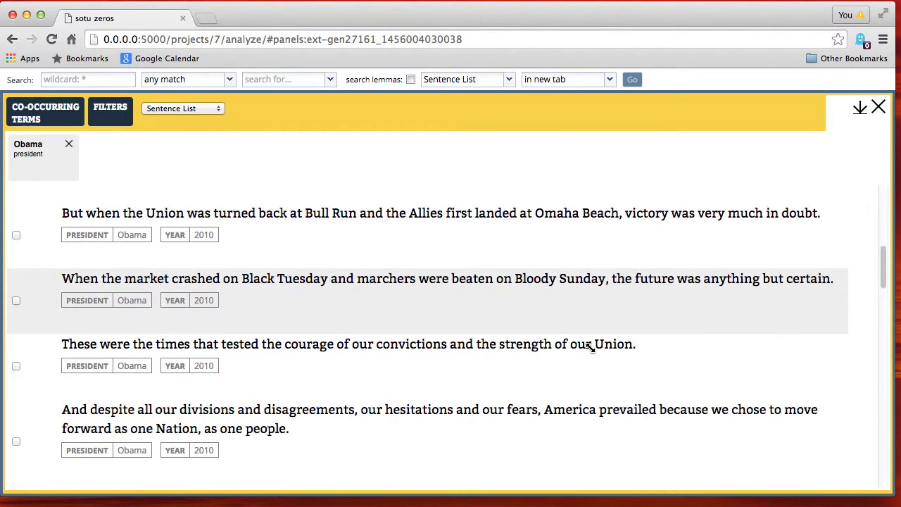
{"action": "scroll", "coordinate": [589, 347], "scroll_direction": "down", "scroll_amount": 1}
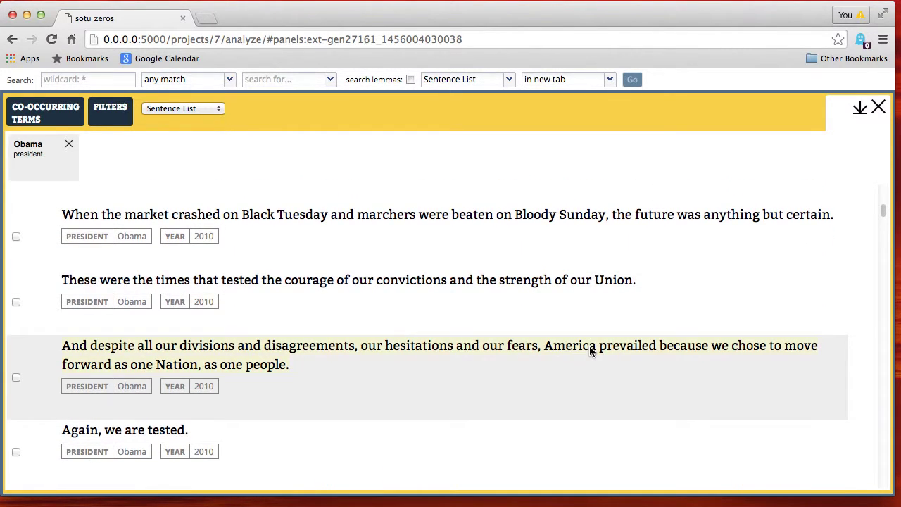
{"action": "scroll", "coordinate": [590, 348], "scroll_direction": "down", "scroll_amount": 2}
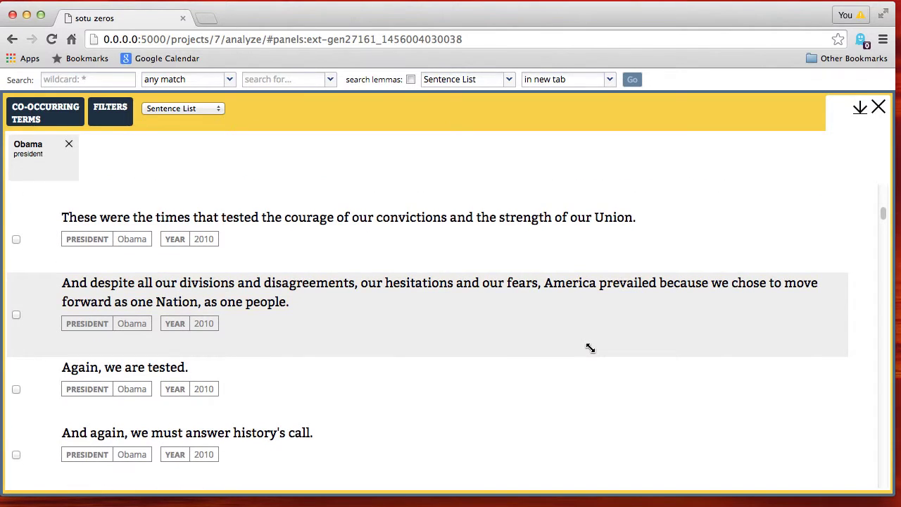
{"action": "scroll", "coordinate": [590, 347], "scroll_direction": "down", "scroll_amount": 3}
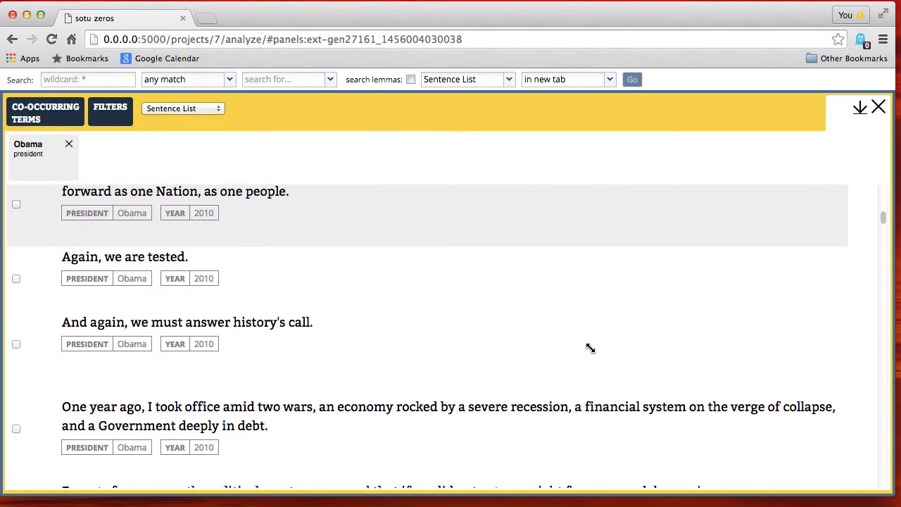
{"action": "scroll", "coordinate": [590, 348], "scroll_direction": "down", "scroll_amount": 1}
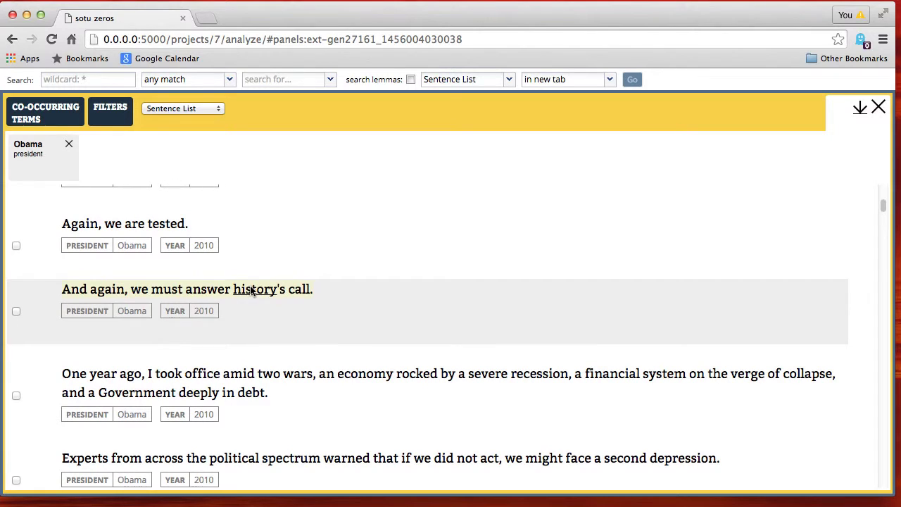
{"action": "left_click", "coordinate": [251, 290]}
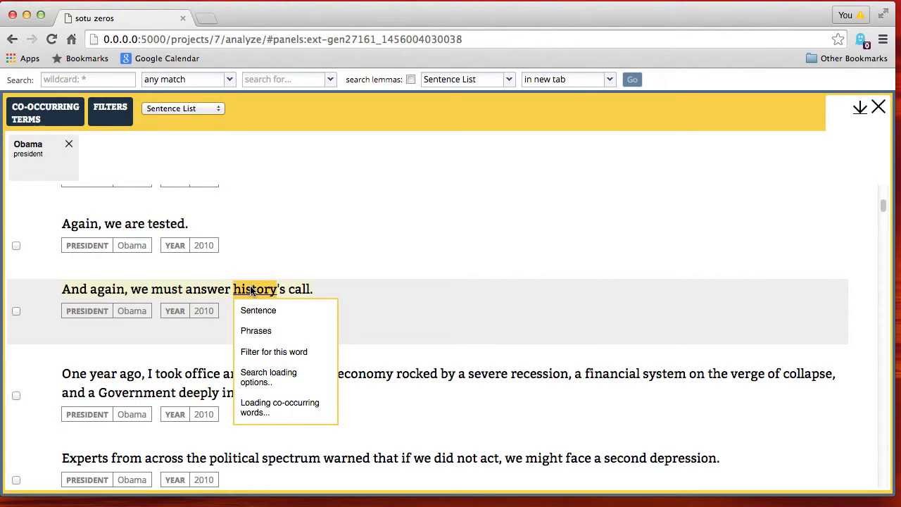
{"action": "left_click", "coordinate": [262, 354]}
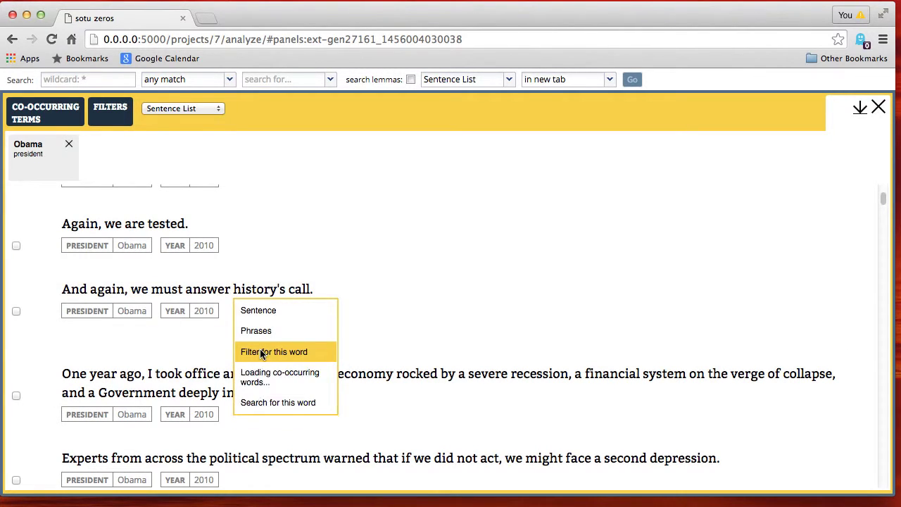
{"action": "mouse_move", "coordinate": [260, 403]}
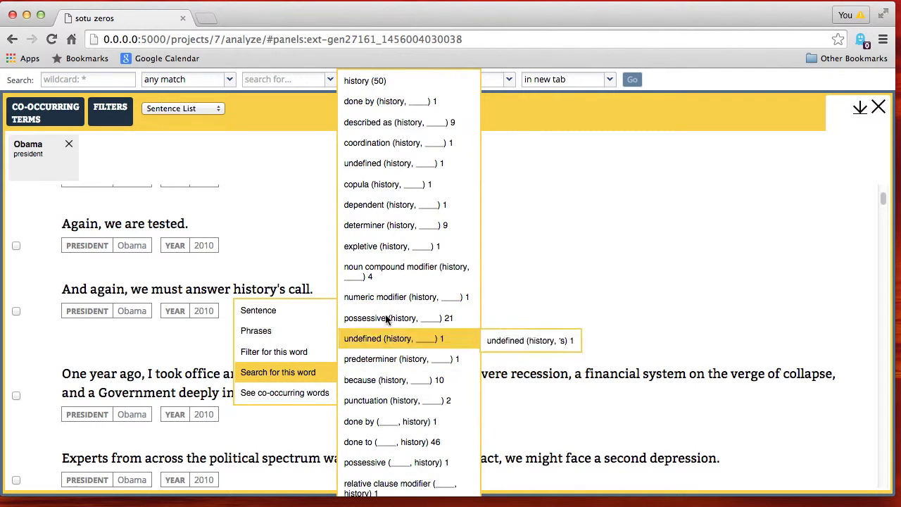
{"action": "mouse_move", "coordinate": [388, 273]}
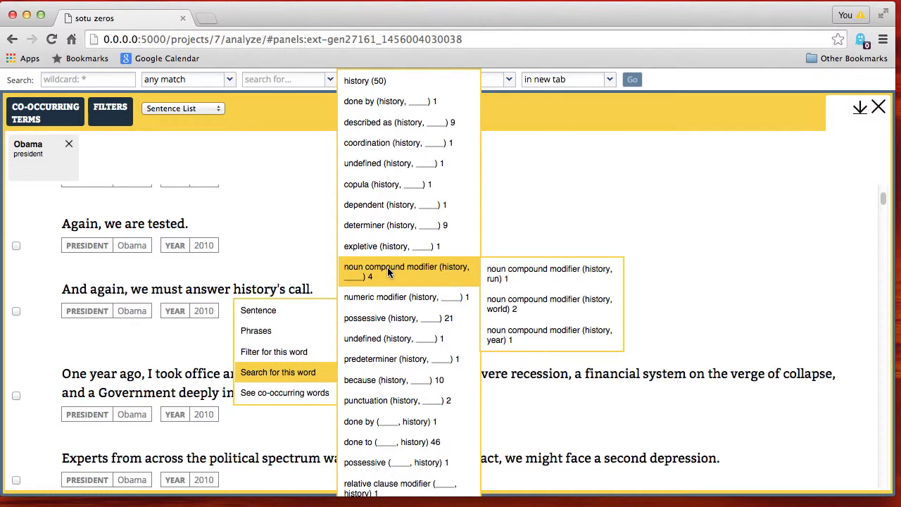
{"action": "mouse_move", "coordinate": [396, 224]}
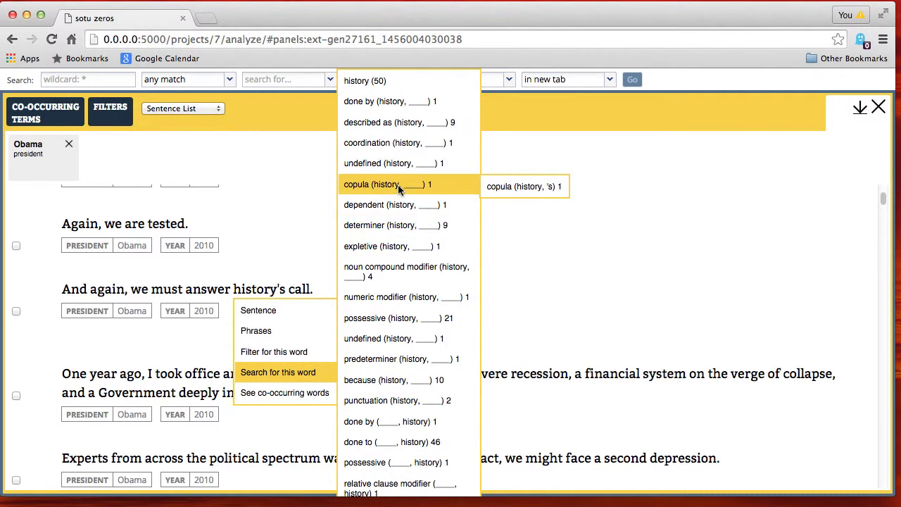
{"action": "mouse_move", "coordinate": [398, 125]}
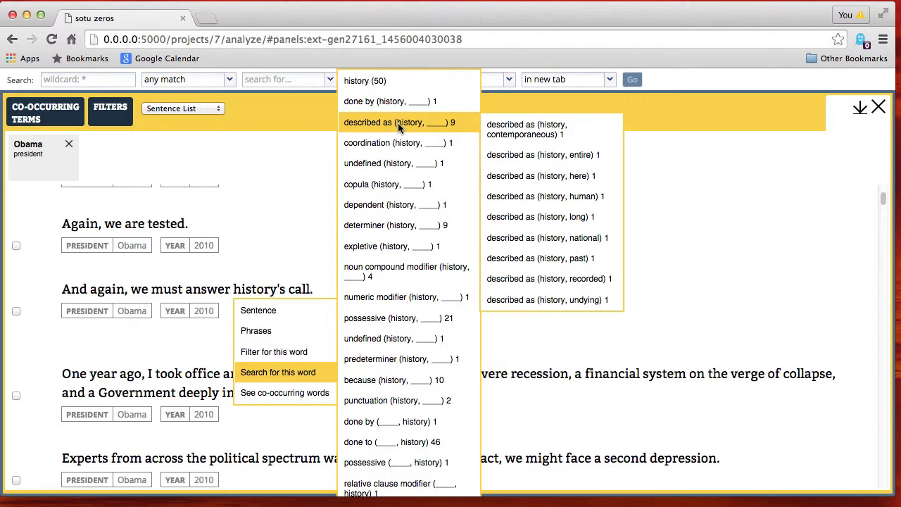
{"action": "mouse_move", "coordinate": [399, 105]}
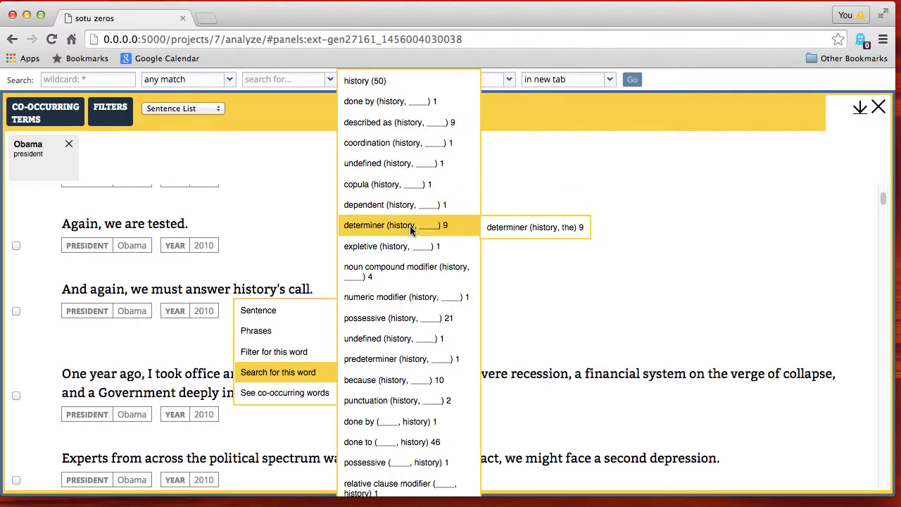
{"action": "mouse_move", "coordinate": [424, 315]}
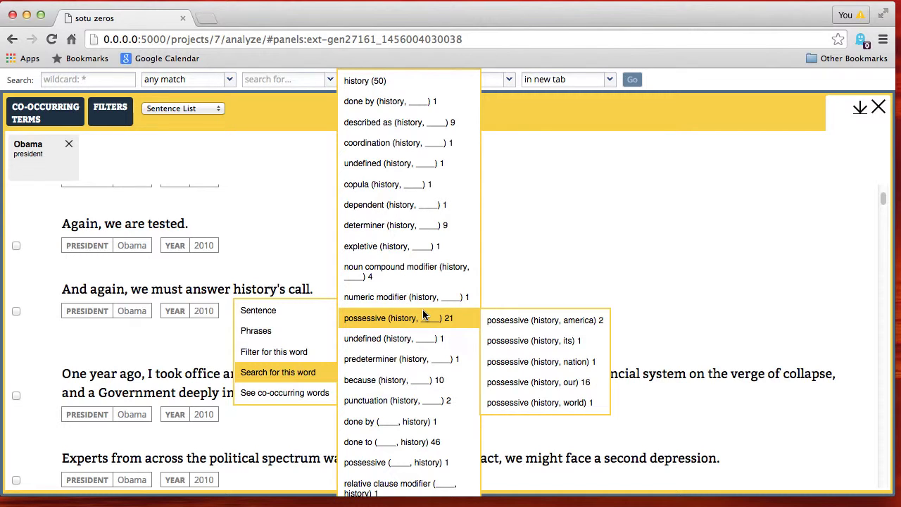
{"action": "mouse_move", "coordinate": [423, 339]}
{"action": "mouse_move", "coordinate": [419, 383]}
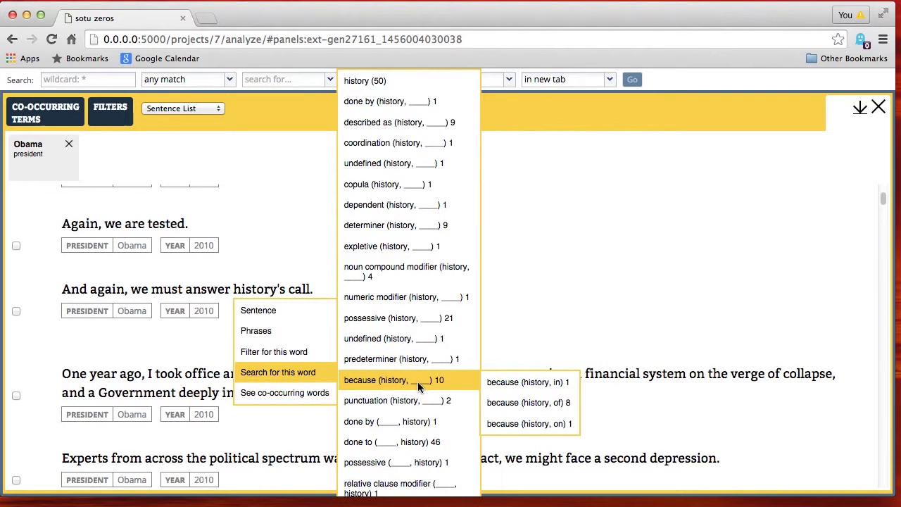
{"action": "mouse_move", "coordinate": [416, 426]}
{"action": "mouse_move", "coordinate": [415, 446]}
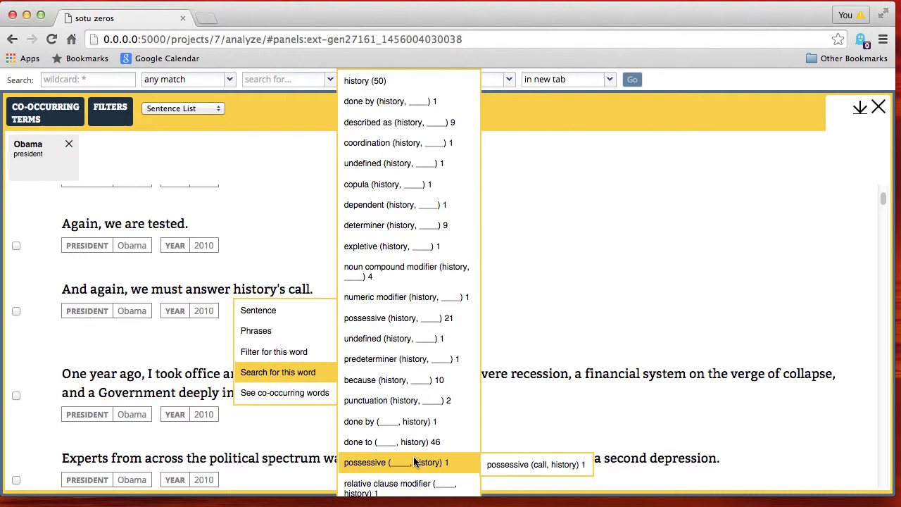
{"action": "mouse_move", "coordinate": [410, 480]}
{"action": "left_click", "coordinate": [536, 283]}
- Look over the grammatical relations of 'depression', then close its word menu
{"action": "scroll", "coordinate": [534, 282], "scroll_direction": "down", "scroll_amount": 5}
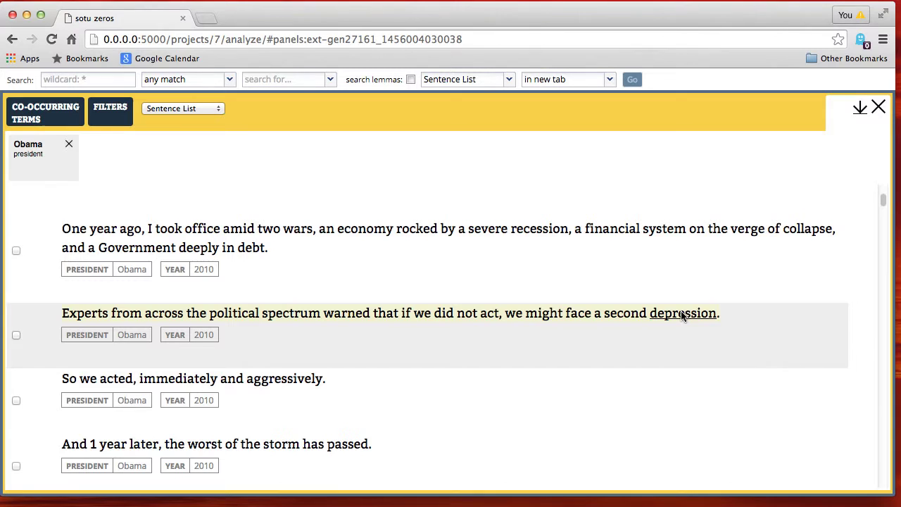
{"action": "left_click", "coordinate": [682, 316]}
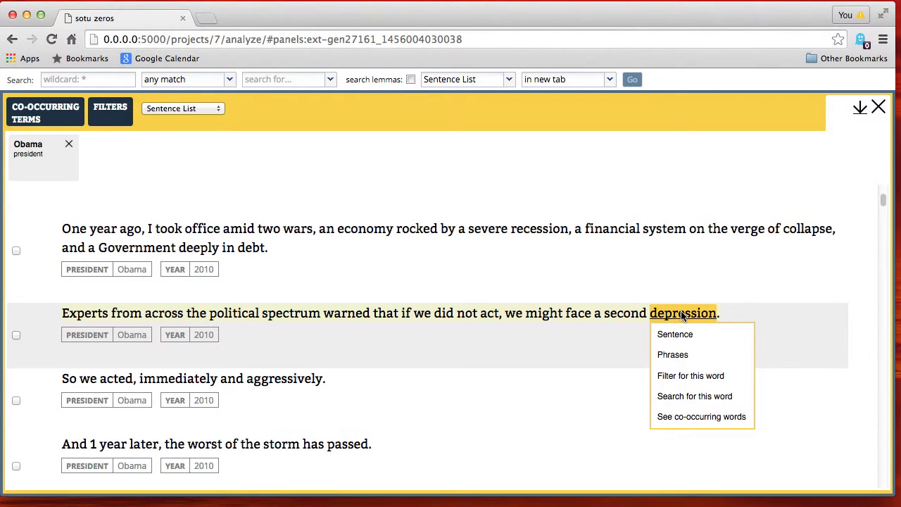
{"action": "mouse_move", "coordinate": [686, 398]}
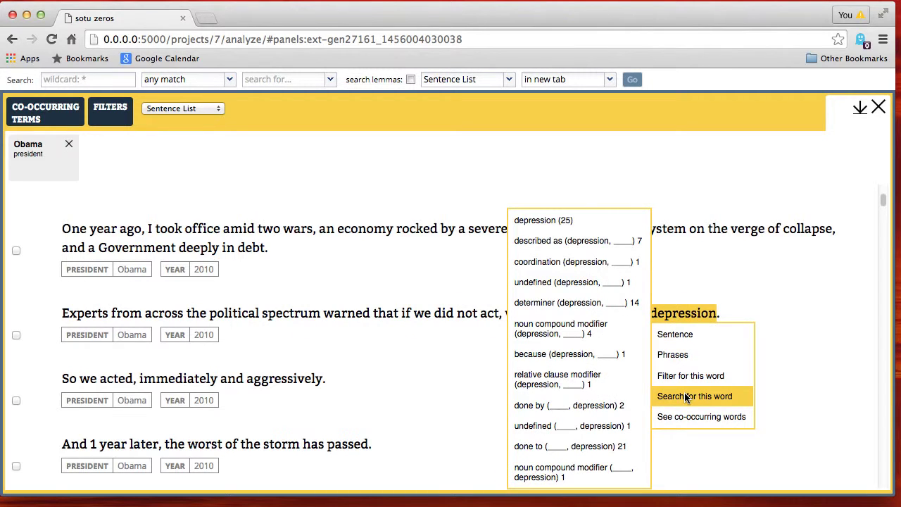
{"action": "mouse_move", "coordinate": [610, 412]}
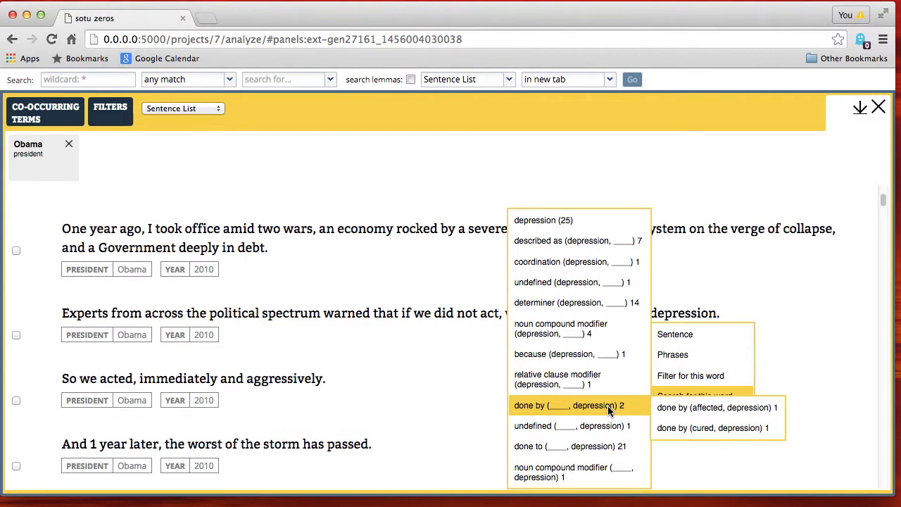
{"action": "mouse_move", "coordinate": [601, 338]}
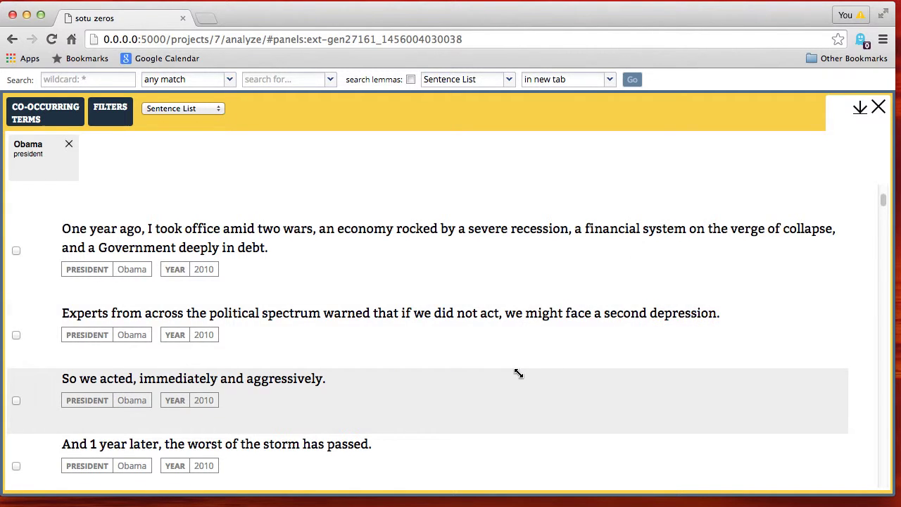
- Scroll Obama's 2010 sentences down to the 'This recession…' passage about families
{"action": "scroll", "coordinate": [519, 372], "scroll_direction": "down", "scroll_amount": 4}
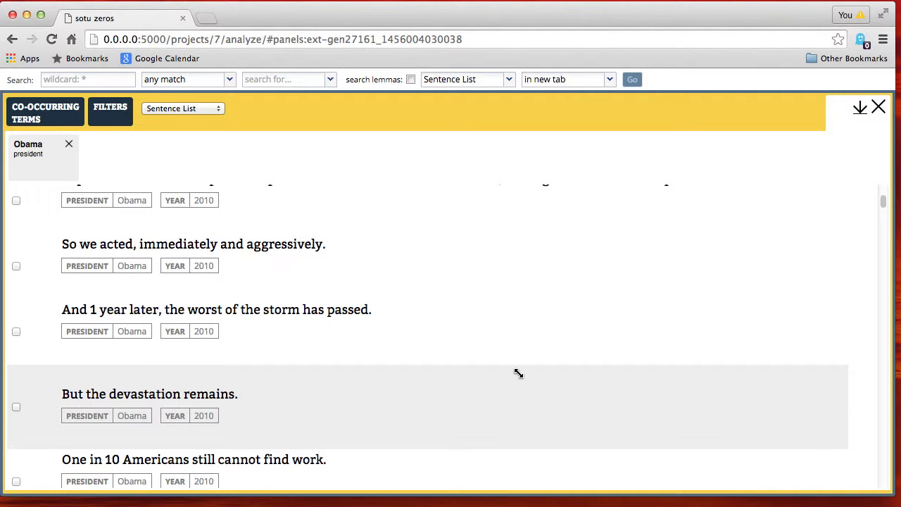
{"action": "scroll", "coordinate": [518, 374], "scroll_direction": "down", "scroll_amount": 5}
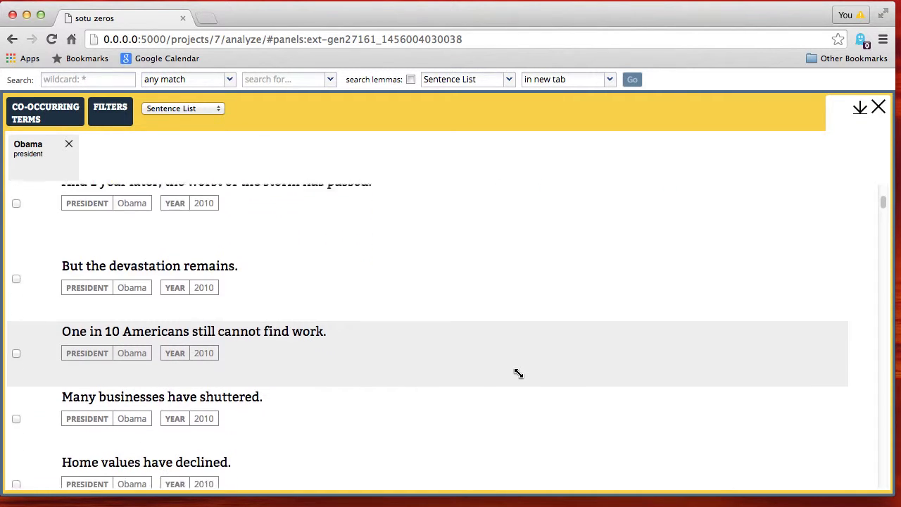
{"action": "scroll", "coordinate": [518, 374], "scroll_direction": "down", "scroll_amount": 5}
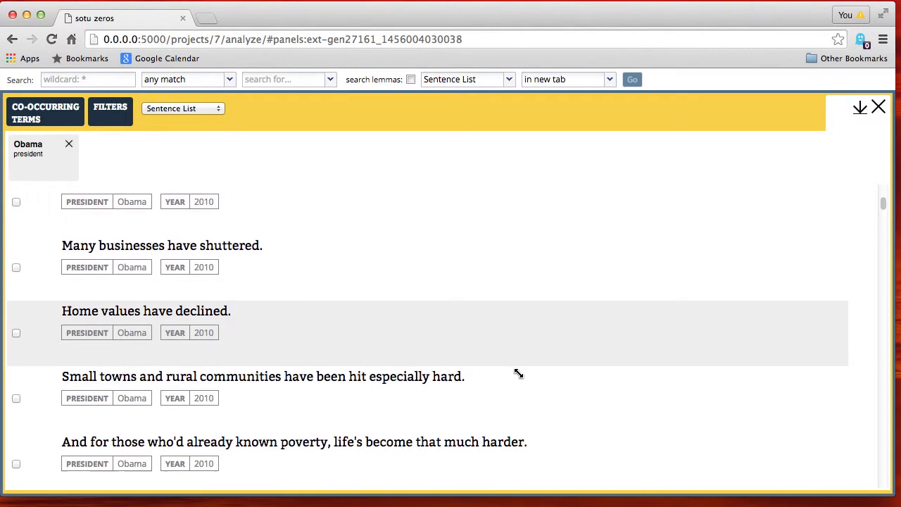
{"action": "scroll", "coordinate": [518, 373], "scroll_direction": "down", "scroll_amount": 3}
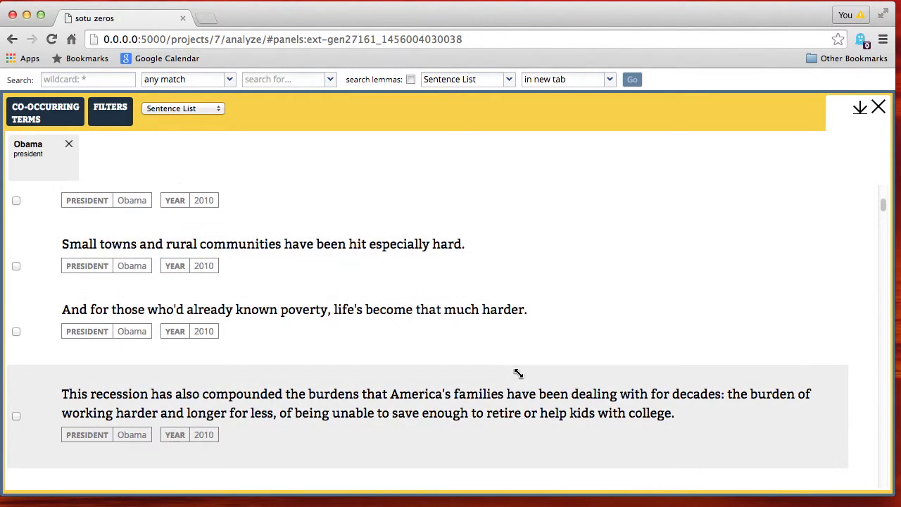
{"action": "scroll", "coordinate": [518, 373], "scroll_direction": "down", "scroll_amount": 2}
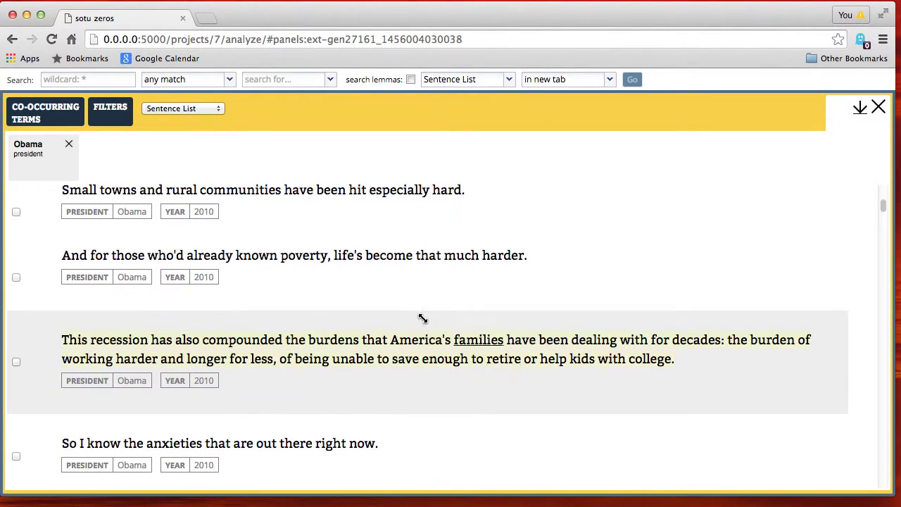
- Browse the Search for this word relation submenus for 'poverty', then dismiss the menu
{"action": "left_click", "coordinate": [308, 259]}
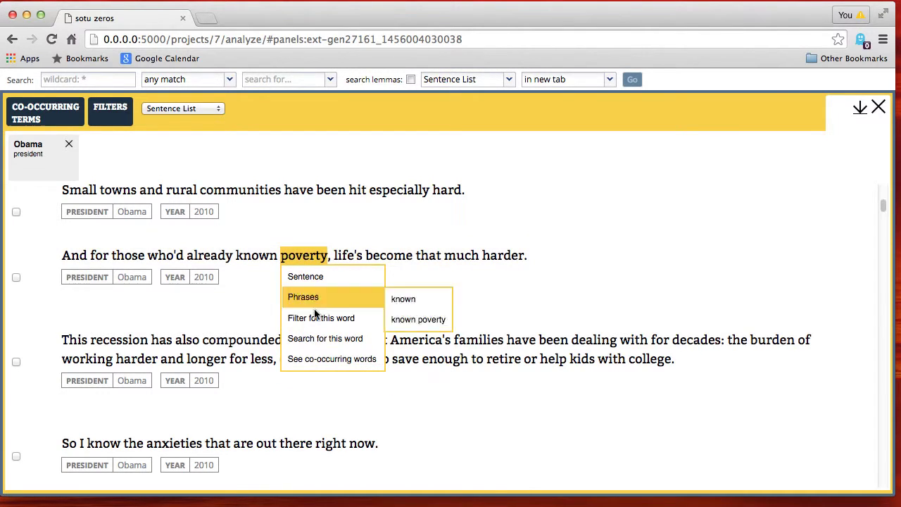
{"action": "mouse_move", "coordinate": [320, 340]}
{"action": "mouse_move", "coordinate": [404, 355]}
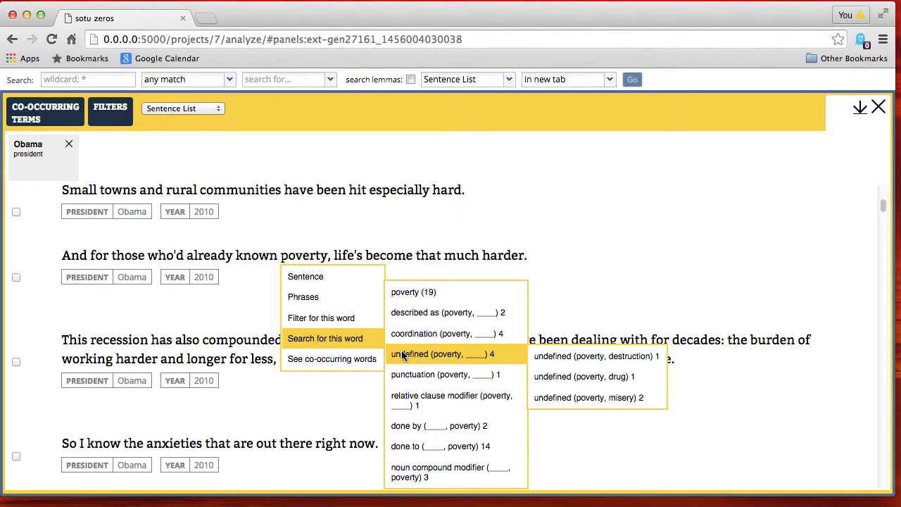
{"action": "mouse_move", "coordinate": [455, 475]}
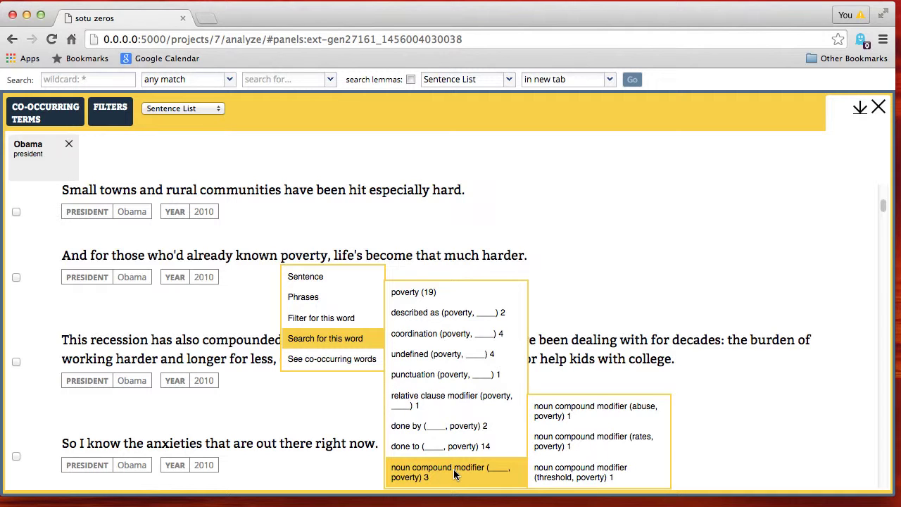
{"action": "left_click", "coordinate": [357, 360]}
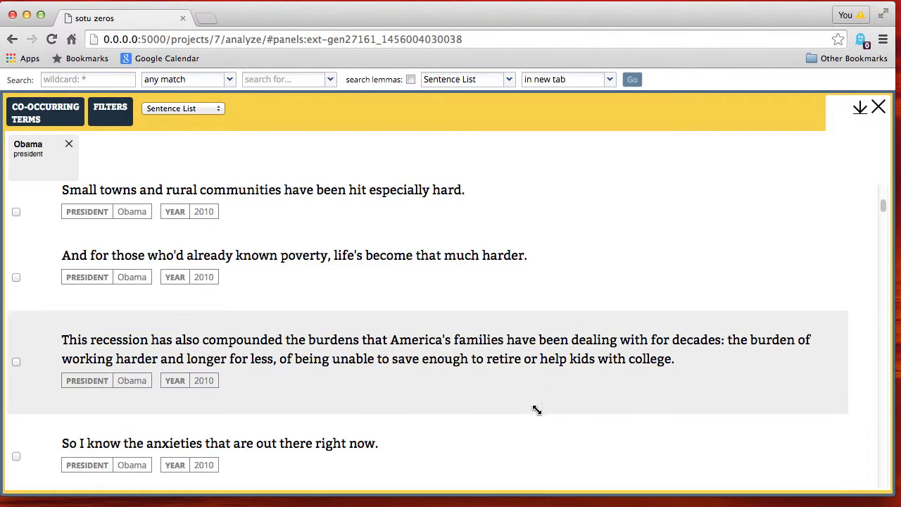
- Scroll down to 'For these Americans and so many others, change has not come fast enough.'
{"action": "scroll", "coordinate": [535, 400], "scroll_direction": "down", "scroll_amount": 5}
{"action": "scroll", "coordinate": [535, 399], "scroll_direction": "down", "scroll_amount": 2}
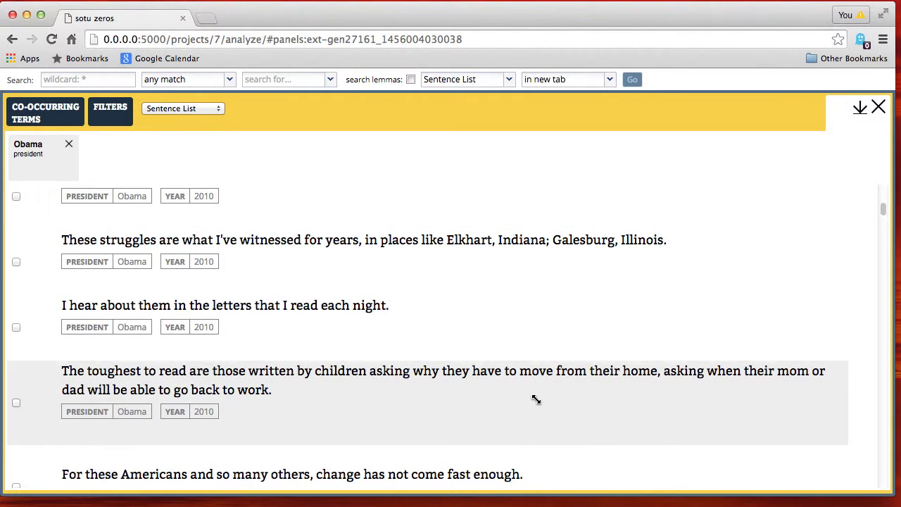
{"action": "scroll", "coordinate": [535, 400], "scroll_direction": "down", "scroll_amount": 3}
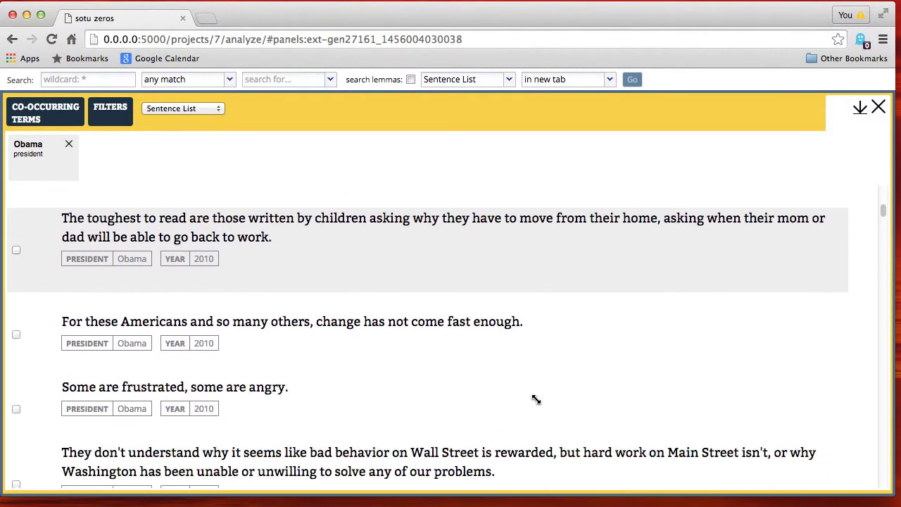
- Browse the relation submenus for 'change', then show its co-occurring words, nouns led by 'beginning'
{"action": "left_click", "coordinate": [343, 308]}
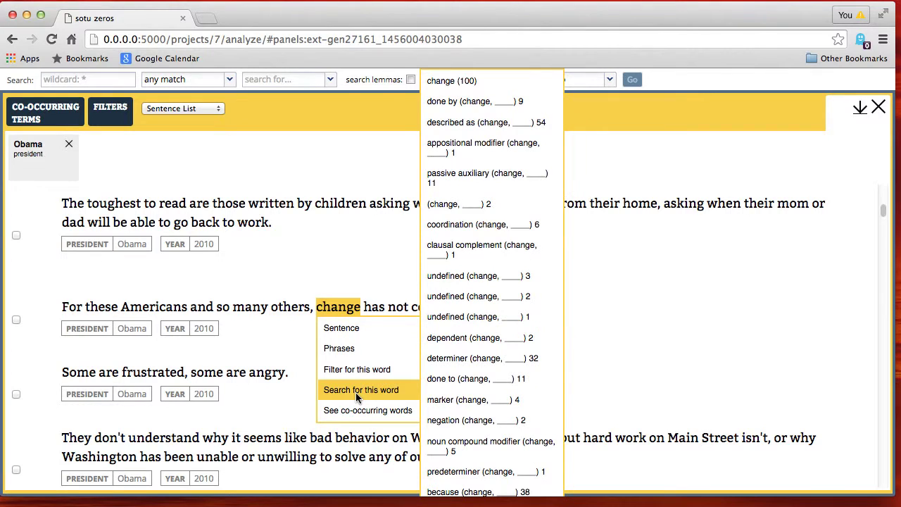
{"action": "mouse_move", "coordinate": [474, 361]}
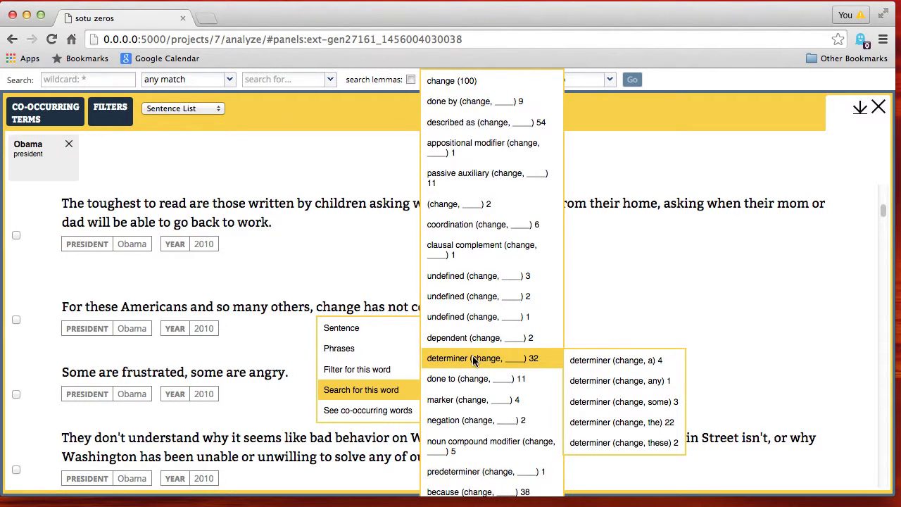
{"action": "mouse_move", "coordinate": [473, 378]}
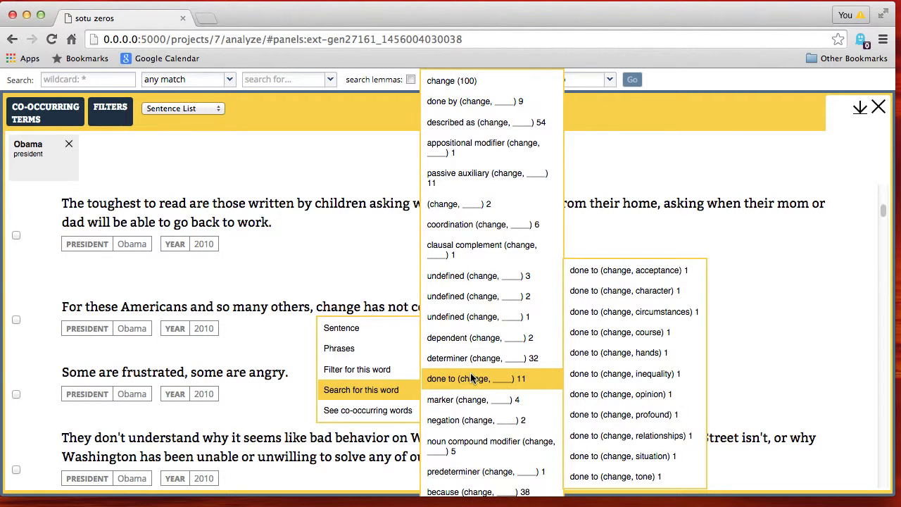
{"action": "mouse_move", "coordinate": [478, 256]}
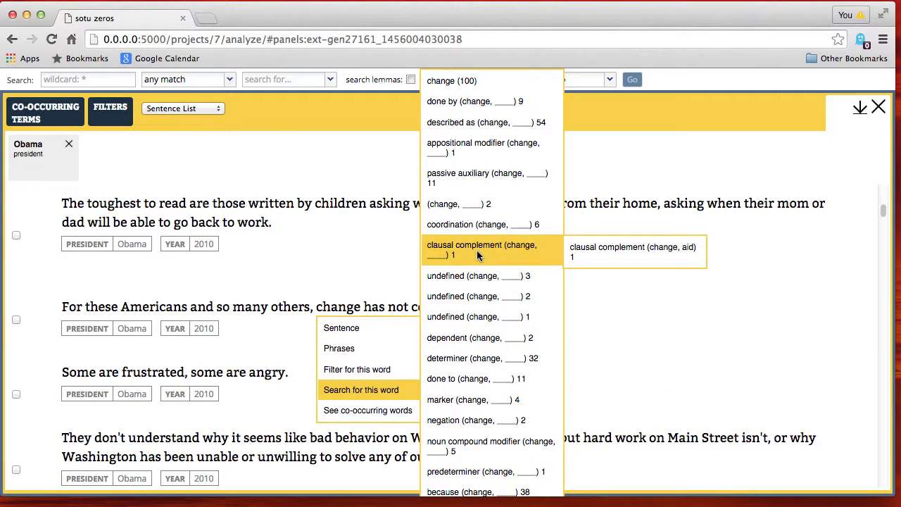
{"action": "mouse_move", "coordinate": [482, 235]}
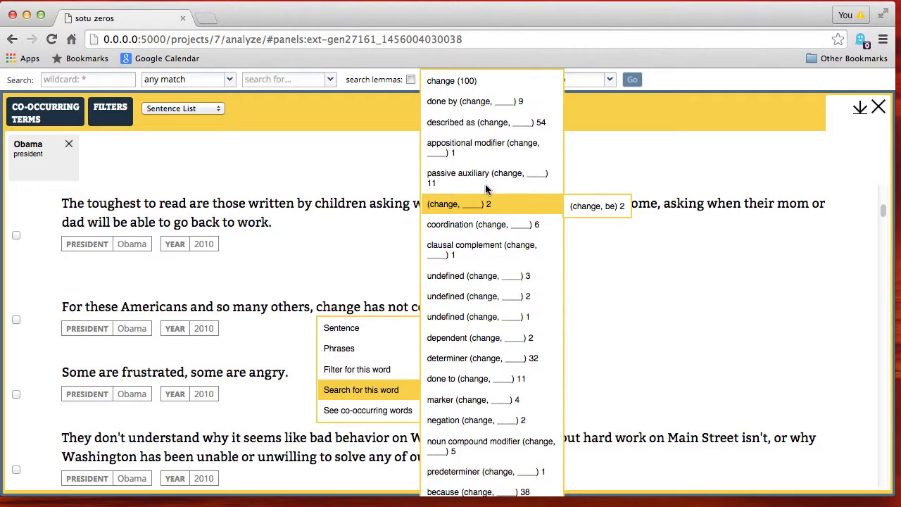
{"action": "mouse_move", "coordinate": [489, 183]}
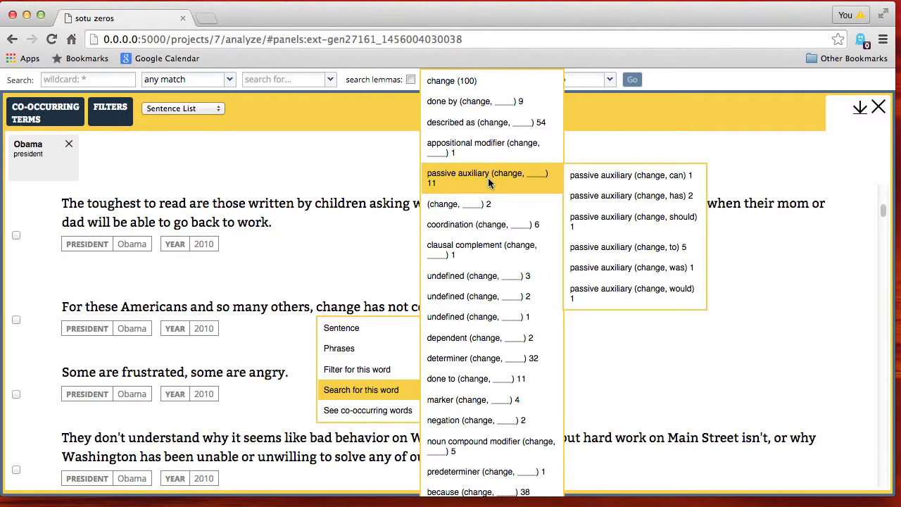
{"action": "mouse_move", "coordinate": [494, 160]}
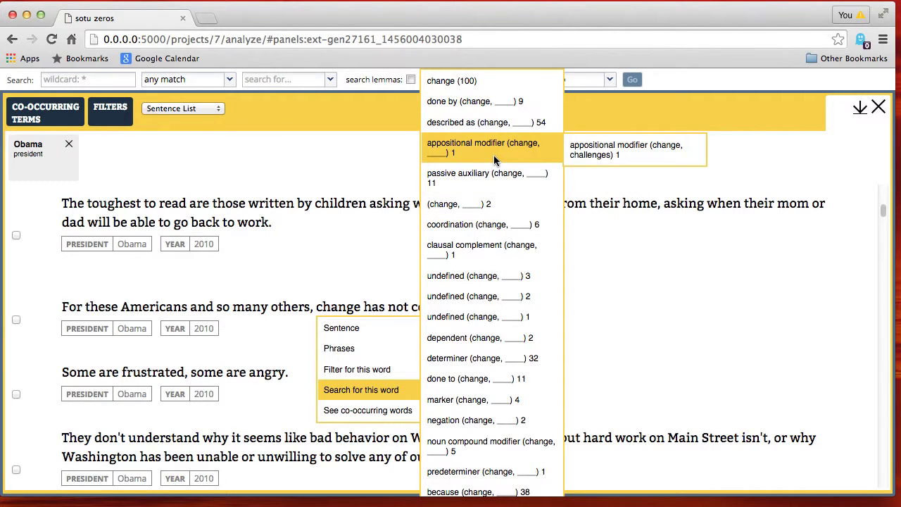
{"action": "mouse_move", "coordinate": [476, 447]}
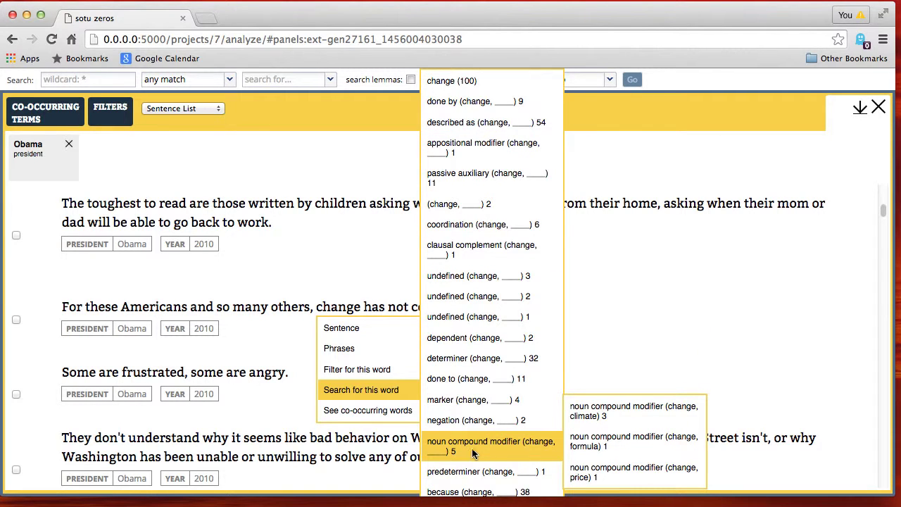
{"action": "left_click", "coordinate": [365, 410]}
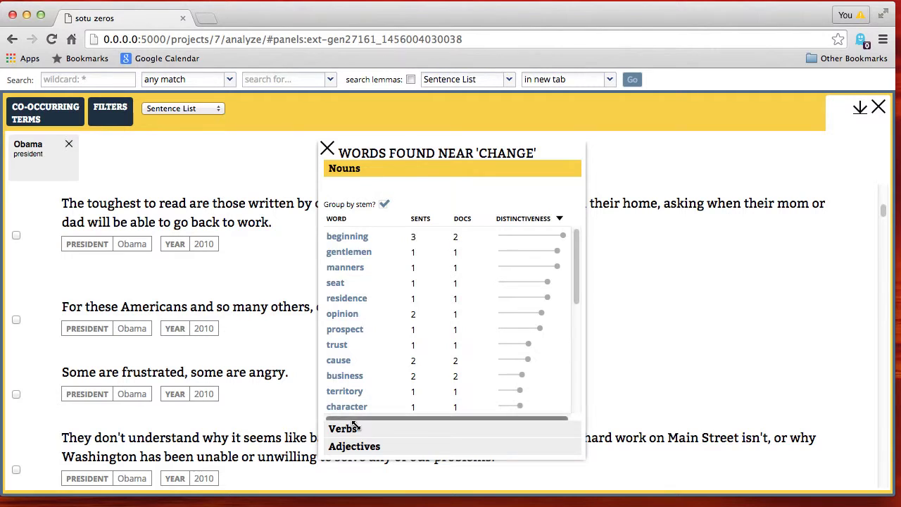
- Sort the verbs, then the adjectives, near 'change' by sentence count, putting 'great' on top
{"action": "left_click", "coordinate": [349, 429]}
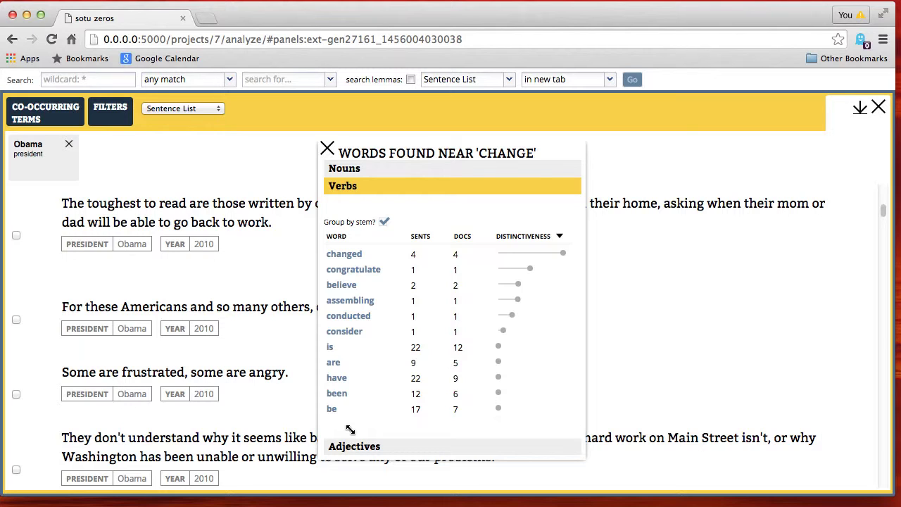
{"action": "left_click", "coordinate": [415, 238]}
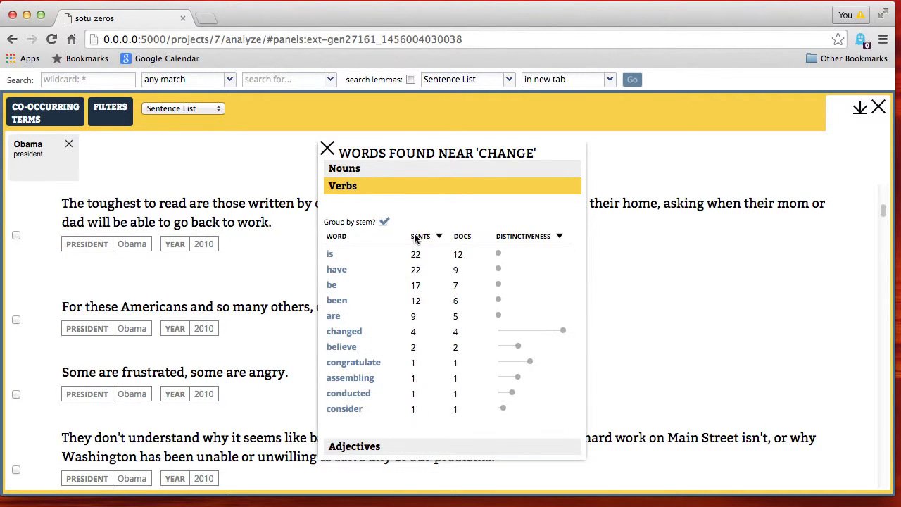
{"action": "left_click", "coordinate": [343, 446]}
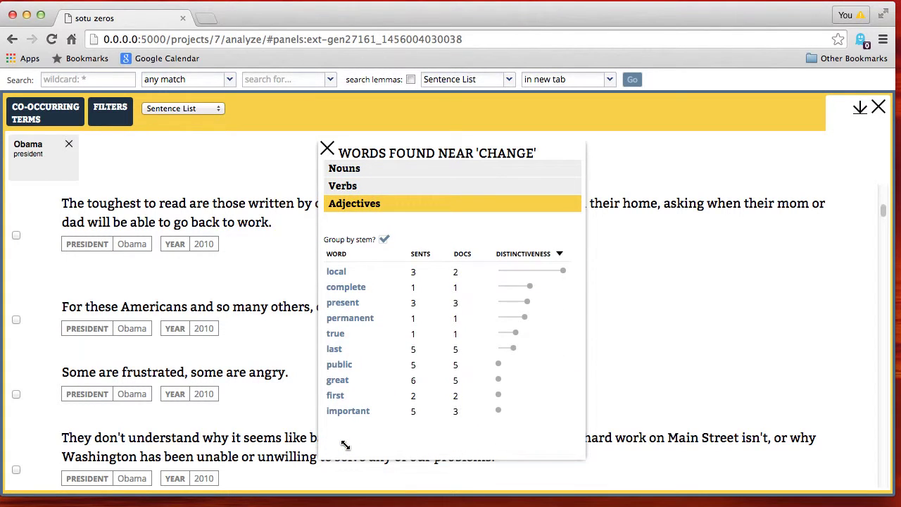
{"action": "left_click", "coordinate": [420, 255]}
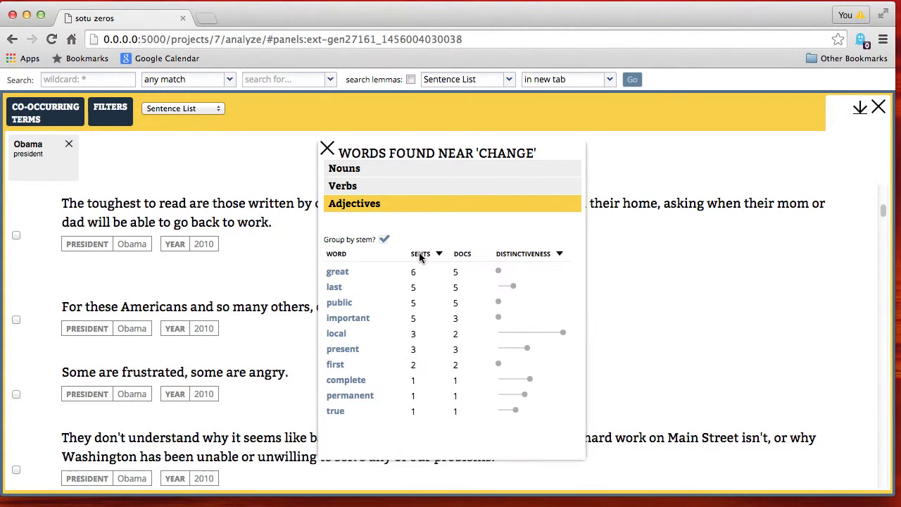